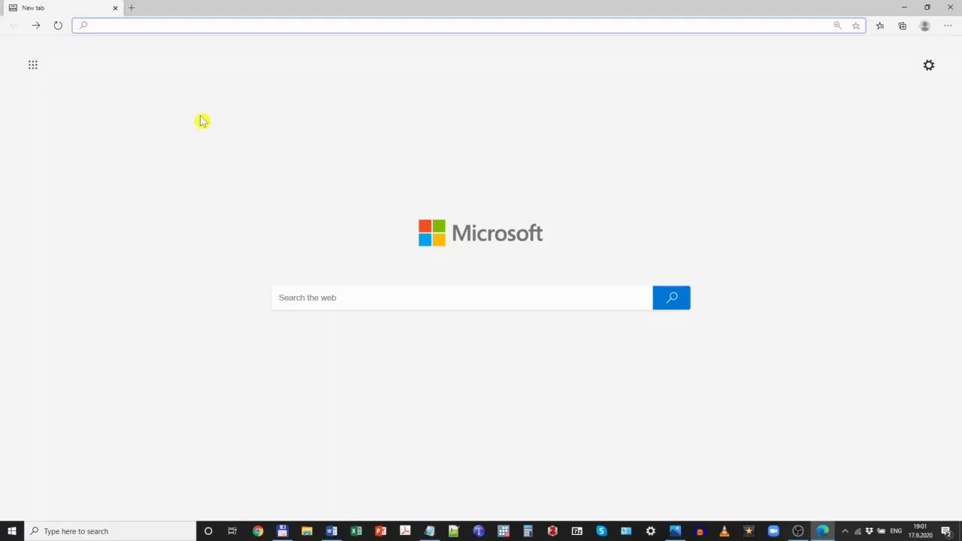
# Switch to the CAS_heslo_mail.docx document in Word and review the subject, login name and initial password lines
pyautogui.hotkey('alt', 'Tab')
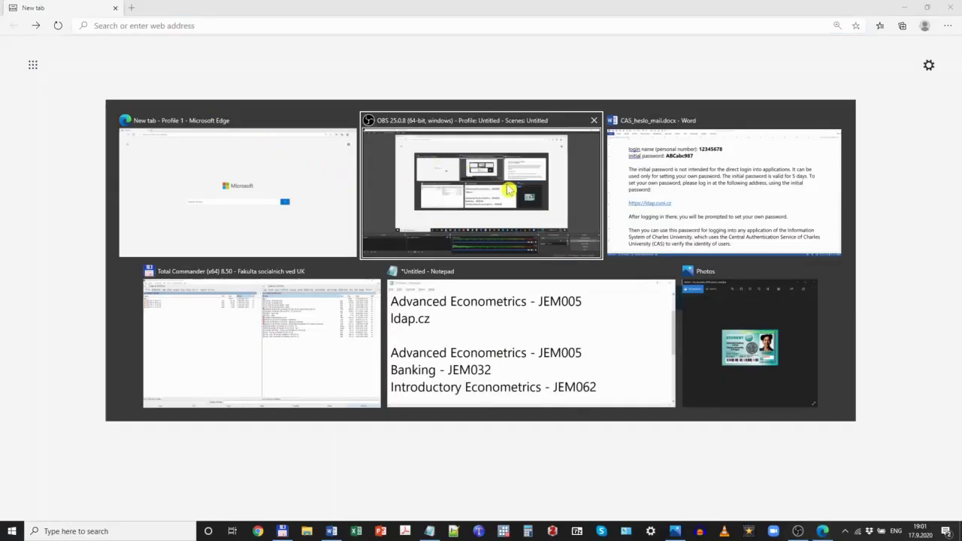
pyautogui.click(730, 167)
pyautogui.scroll(3, 403, 136)
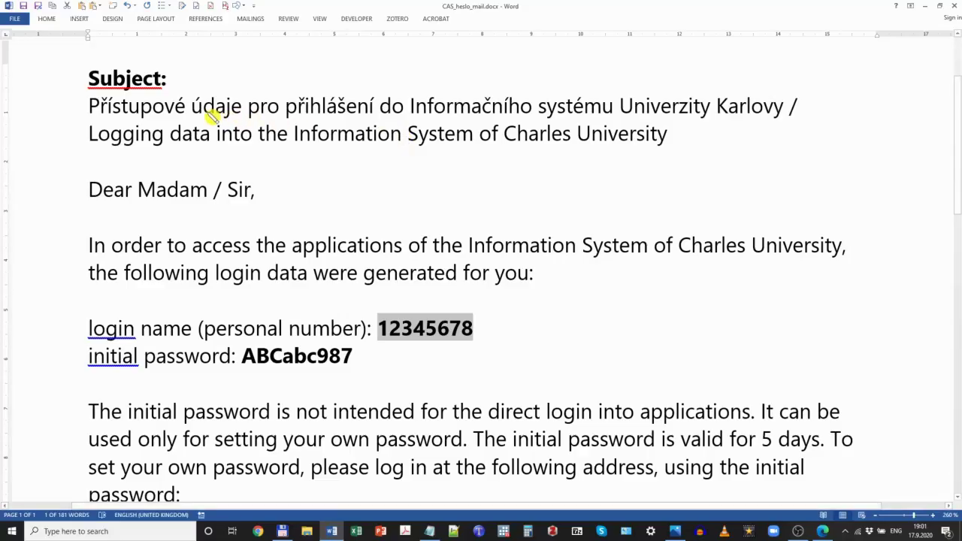
pyautogui.doubleClick(75, 135)
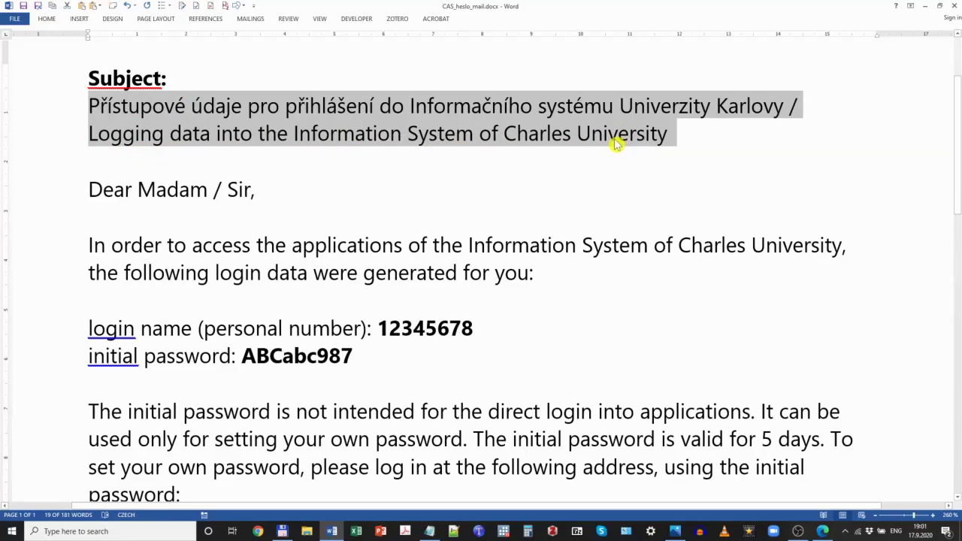
pyautogui.tripleClick(407, 335)
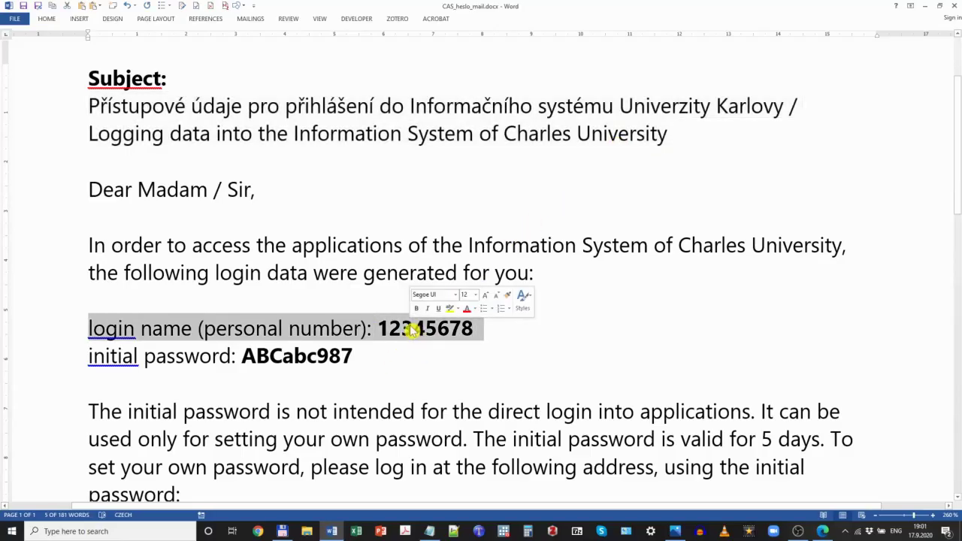
pyautogui.tripleClick(294, 358)
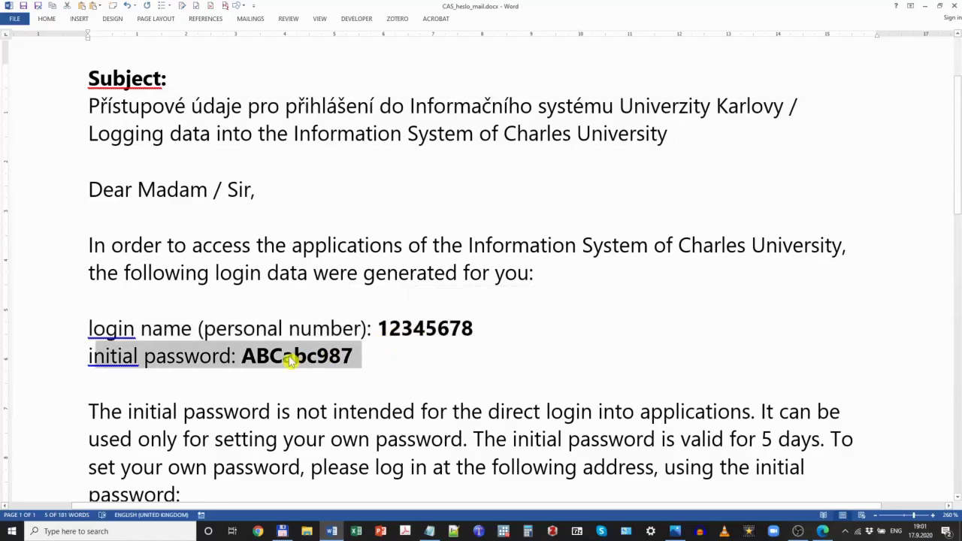
pyautogui.scroll(-1, 297, 362)
pyautogui.scroll(-1, 297, 362)
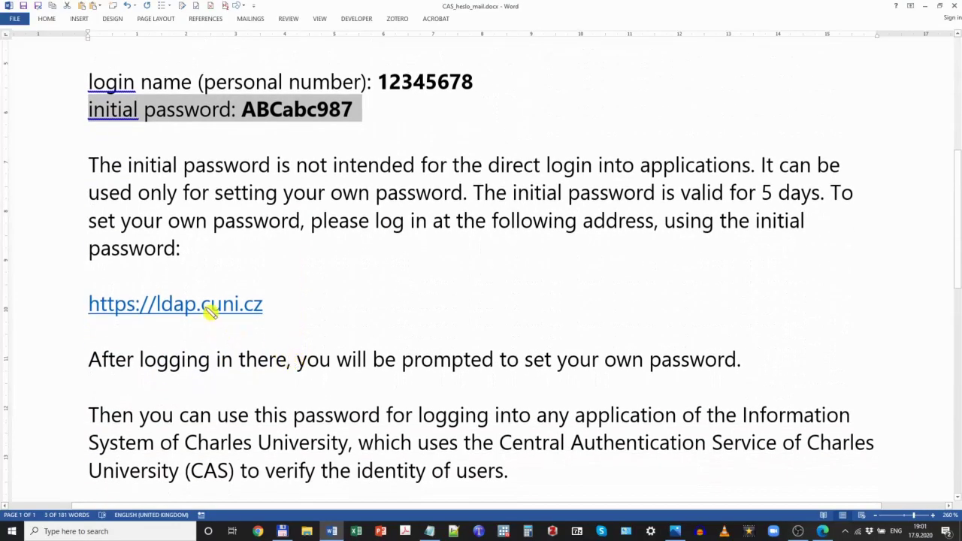
pyautogui.click(264, 313)
pyautogui.moveTo(264, 313); pyautogui.dragTo(86, 316)
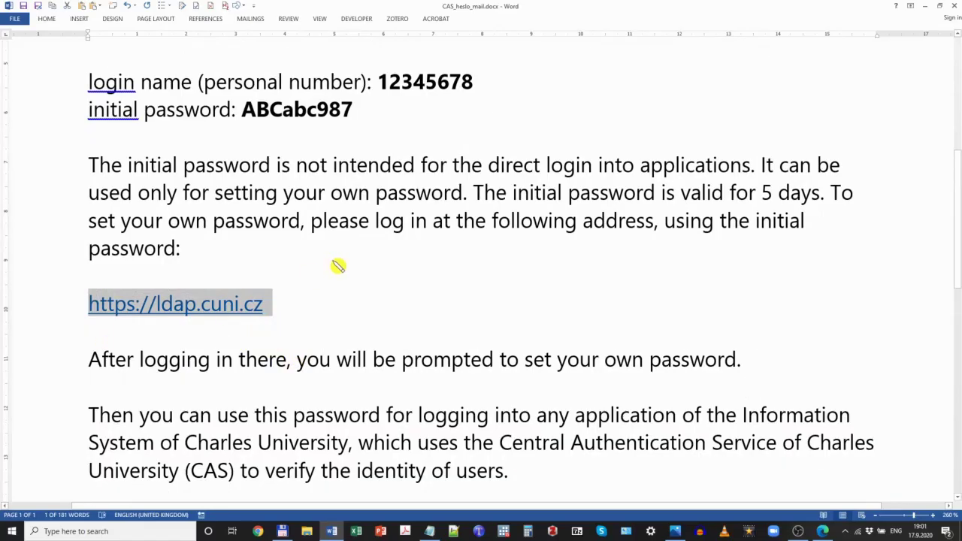
pyautogui.click(303, 284)
pyautogui.moveTo(281, 307); pyautogui.dragTo(160, 305)
pyautogui.hotkey('ctrl', 'c')
# Switch to Edge, open the copied address ldap.cuni.cz and set the CAS page language to English
pyautogui.hotkey('alt', 'Tab')
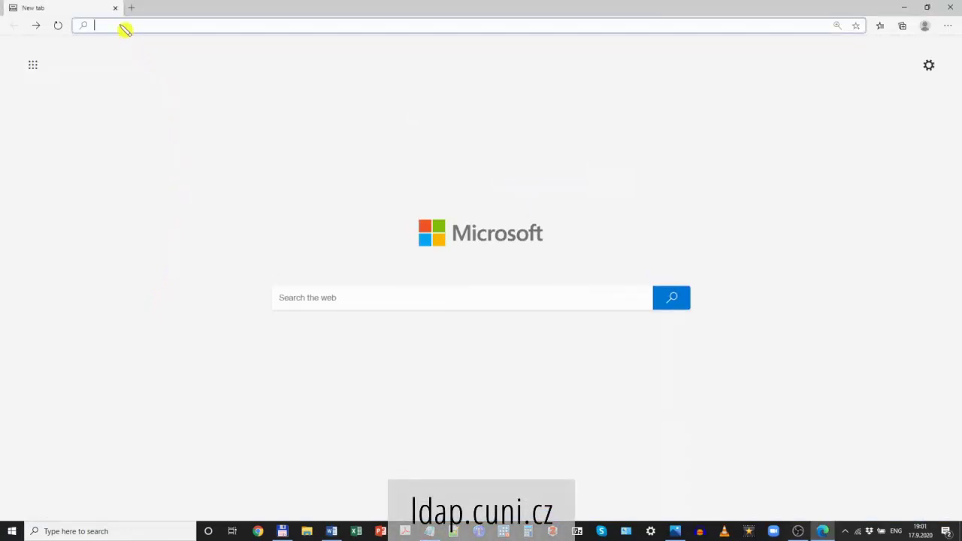
pyautogui.rightClick(125, 29)
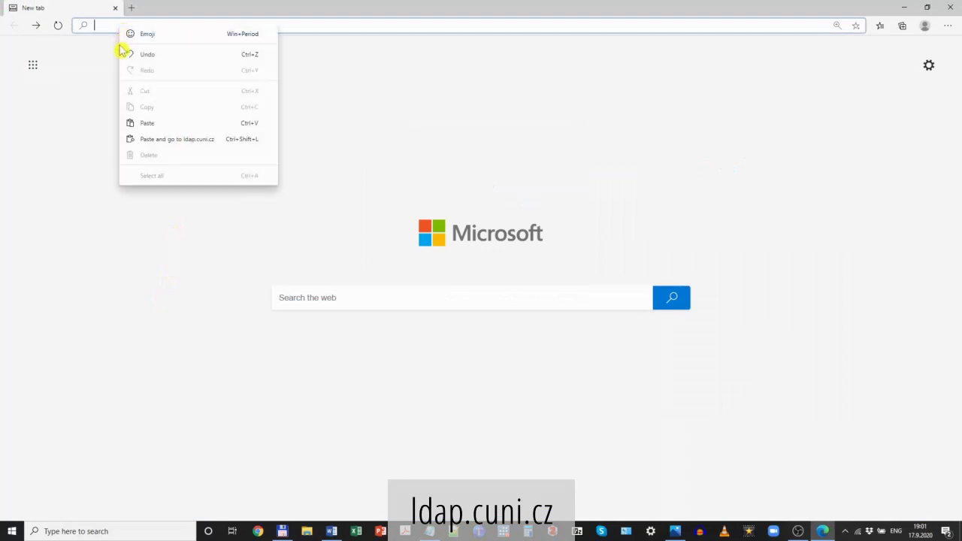
pyautogui.click(155, 123)
pyautogui.press('Return')
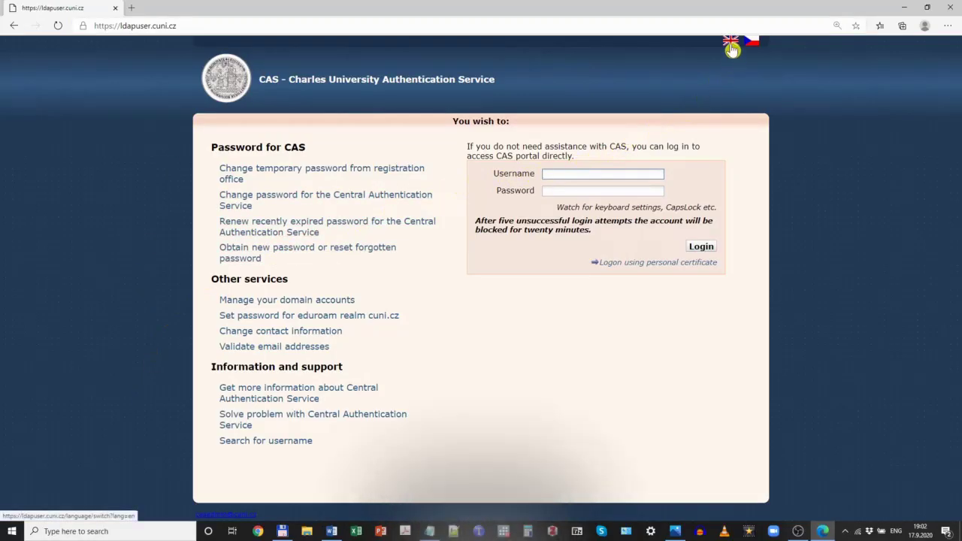
pyautogui.click(732, 43)
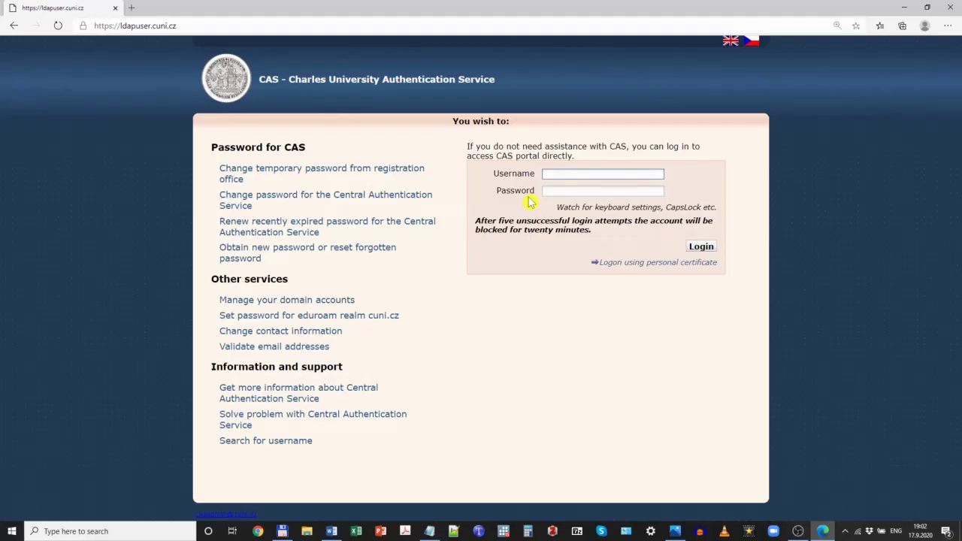
# Switch to the student identity card image in Photos and enlarge it to examine the personal number below the photograph
pyautogui.hotkey('alt', 'Tab')
pyautogui.hotkey('alt', 'Tab')
pyautogui.hotkey('alt', 'Tab')
pyautogui.hotkey('alt', 'Tab')
pyautogui.hotkey('alt', 'Tab')
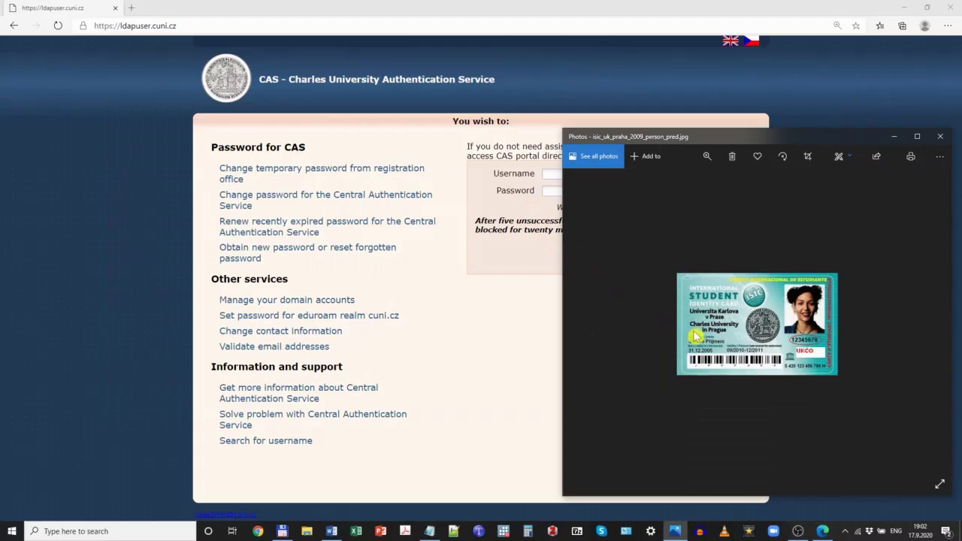
pyautogui.scroll(2, 697, 337)
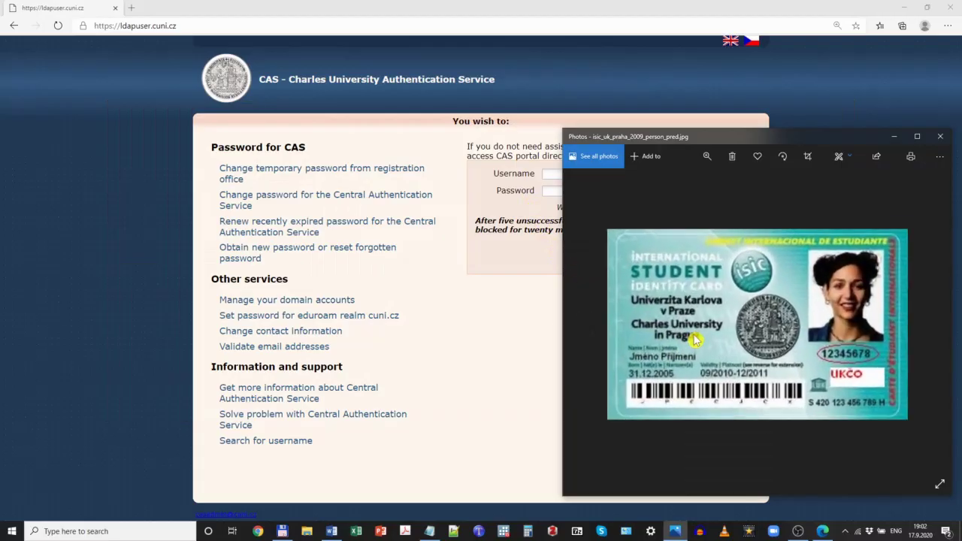
pyautogui.scroll(1, 697, 337)
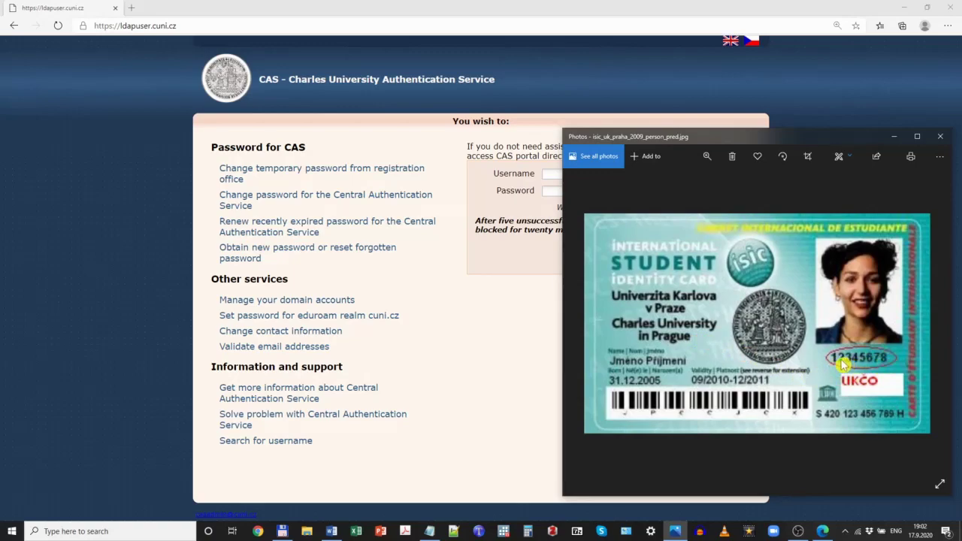
# Copy the login name from the Word document into the Username field of the CAS login page in Edge
pyautogui.hotkey('alt', 'Tab')
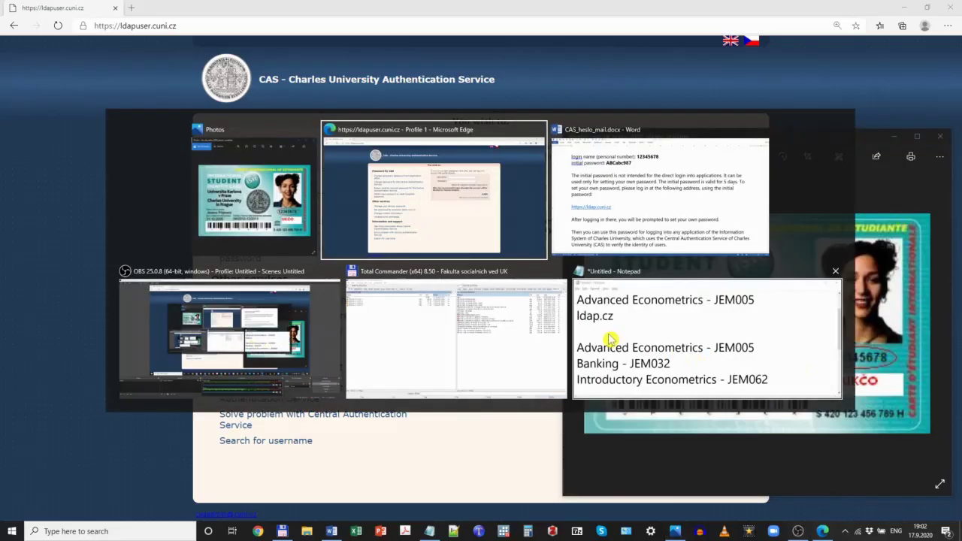
pyautogui.click(638, 194)
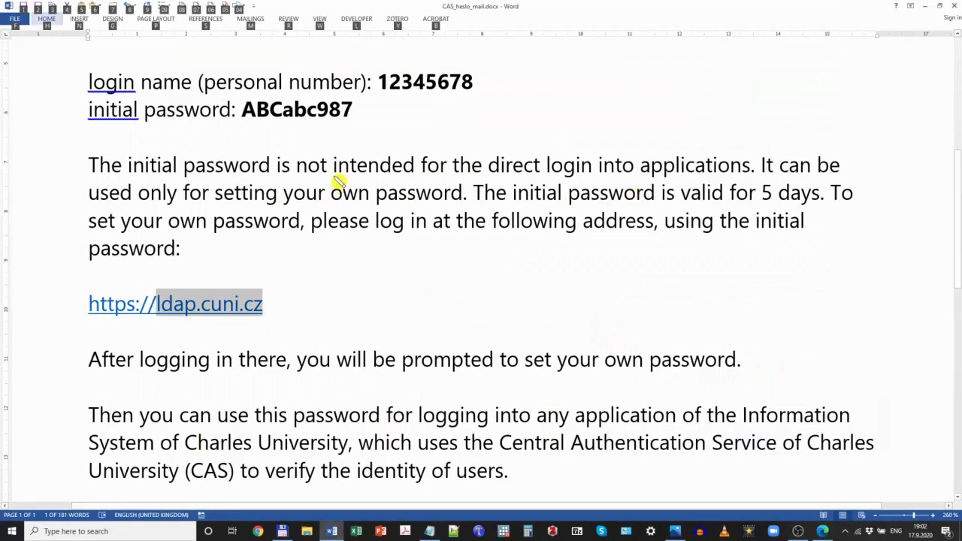
pyautogui.scroll(3, 338, 180)
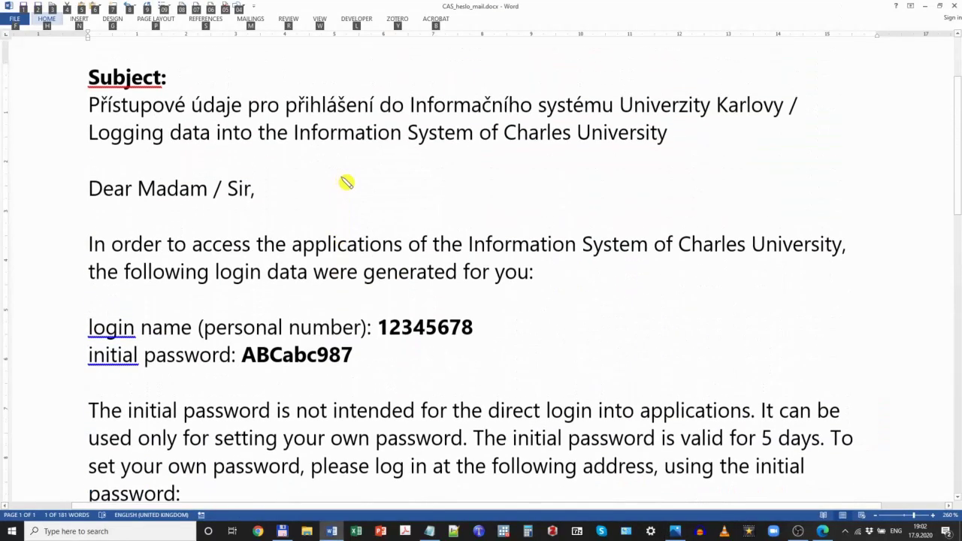
pyautogui.doubleClick(425, 326)
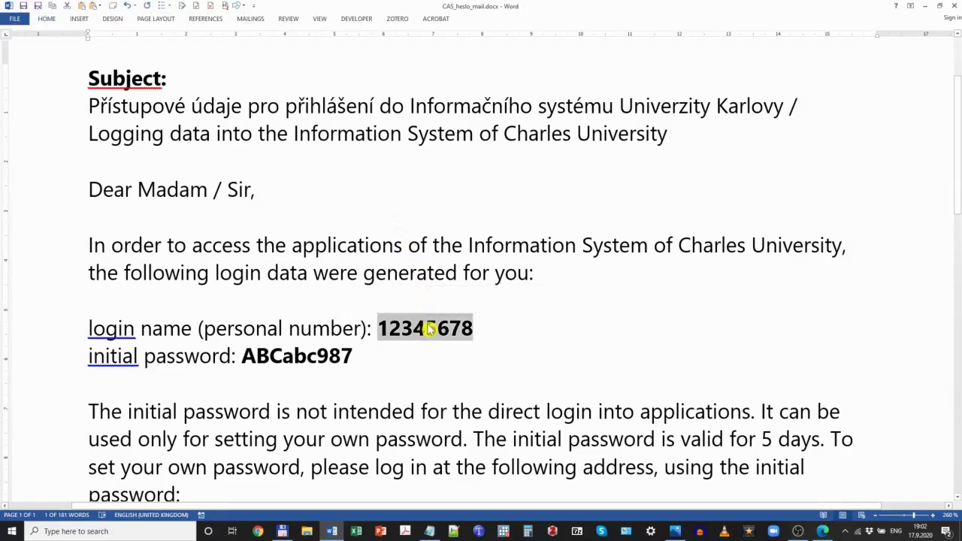
pyautogui.hotkey('alt', 'Tab')
pyautogui.hotkey('alt', 'Tab')
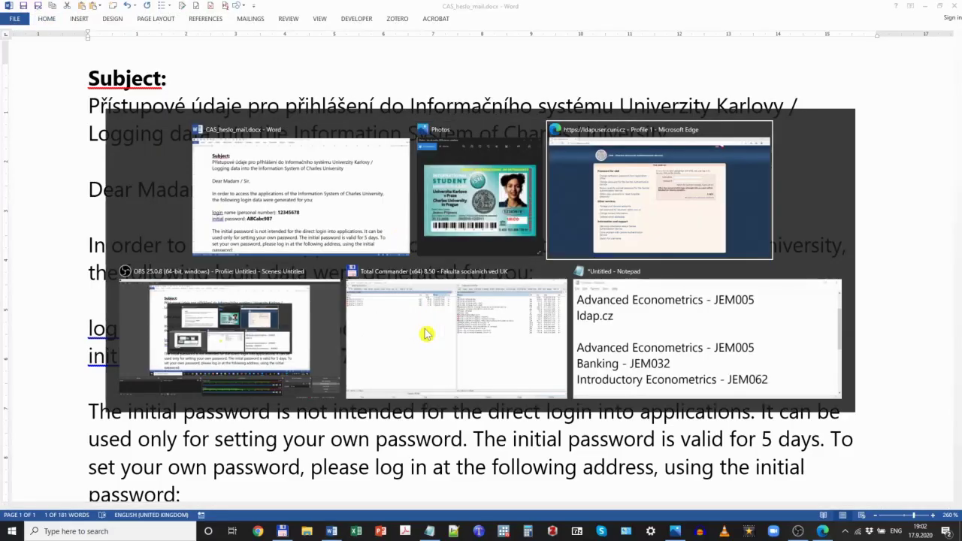
pyautogui.rightClick(552, 176)
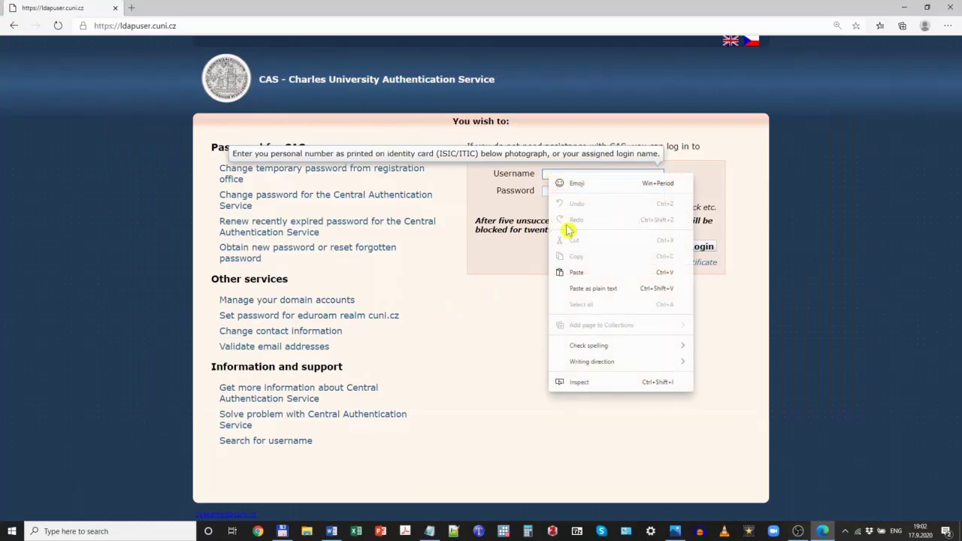
pyautogui.click(584, 272)
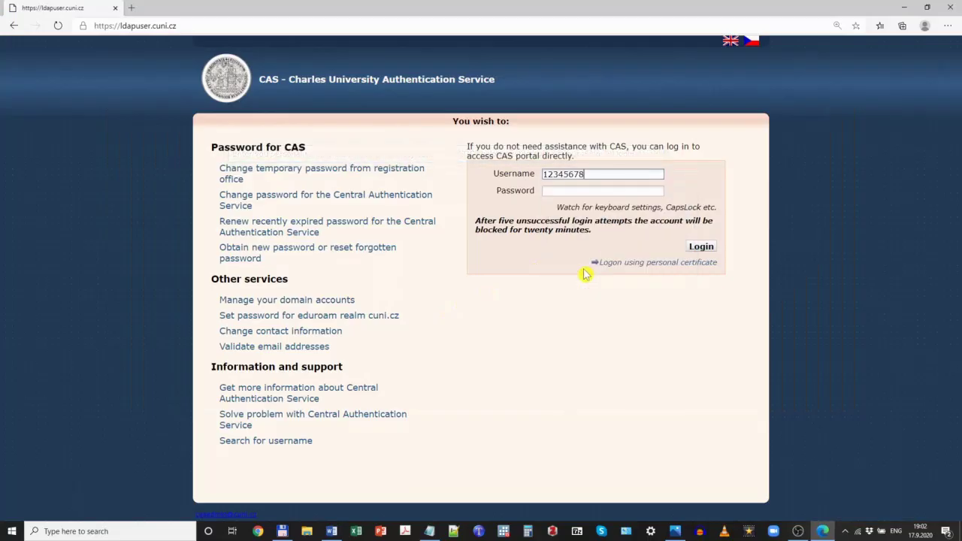
# Copy the initial password from the Word document into the Password field of the CAS login form
pyautogui.hotkey('alt', 'Tab')
pyautogui.click(317, 358)
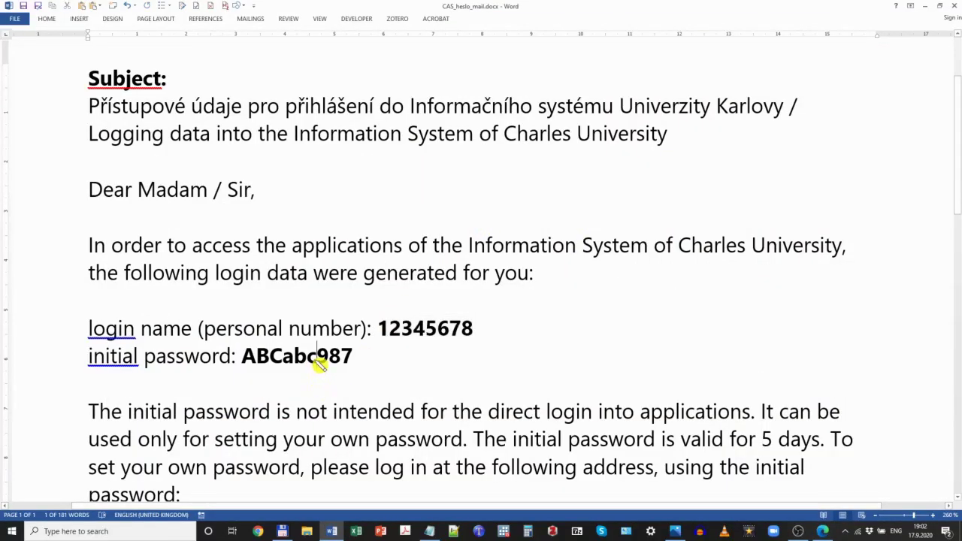
pyautogui.doubleClick(320, 360)
pyautogui.hotkey('alt', 'Tab')
pyautogui.click(571, 191)
pyautogui.hotkey('ctrl', 'v')
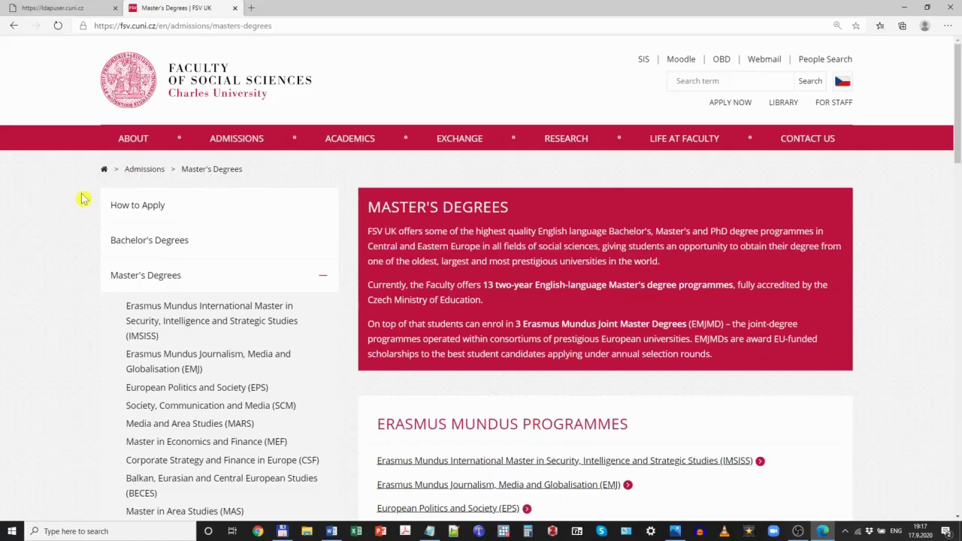
# Open the Master in Economics and Finance (MEF) page from the faculty's list of master's degrees
pyautogui.scroll(-2, 95, 204)
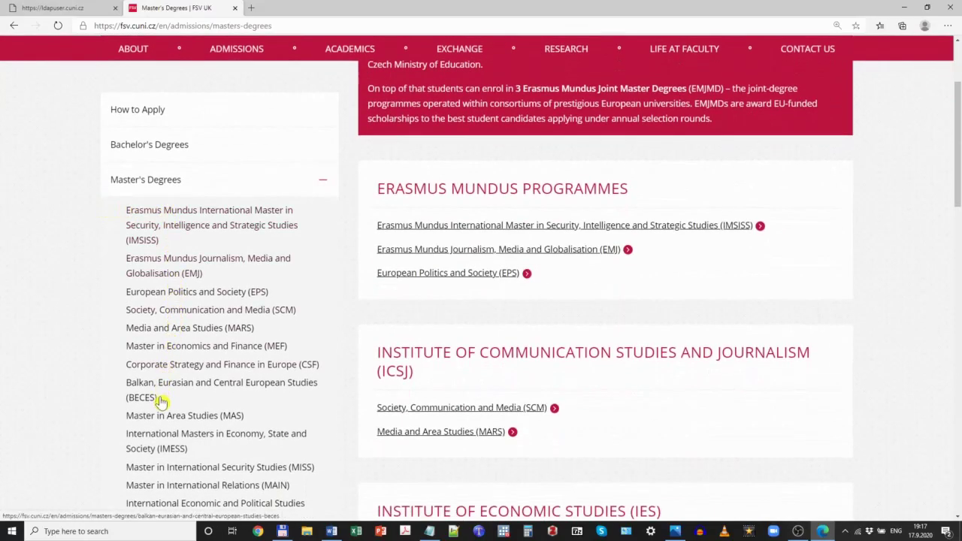
pyautogui.scroll(-5, 162, 434)
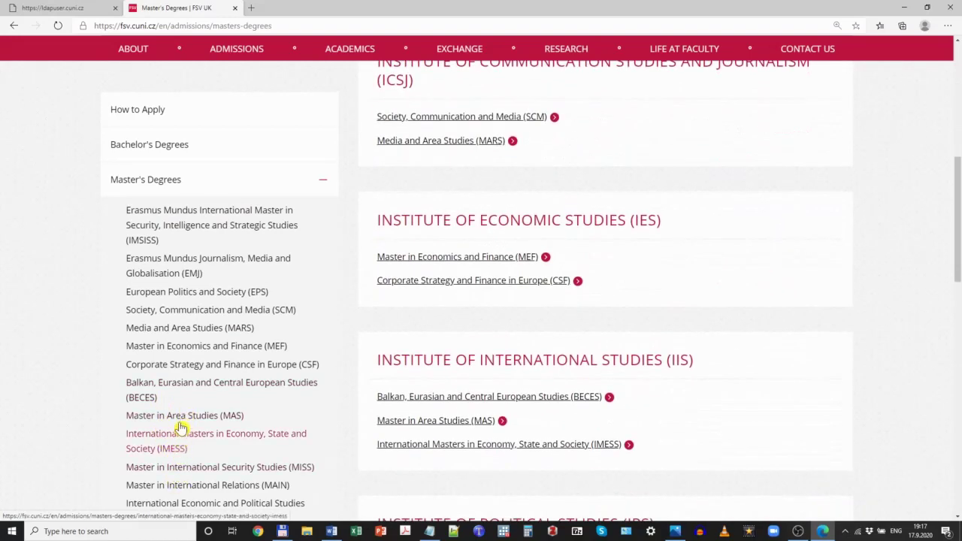
pyautogui.click(202, 346)
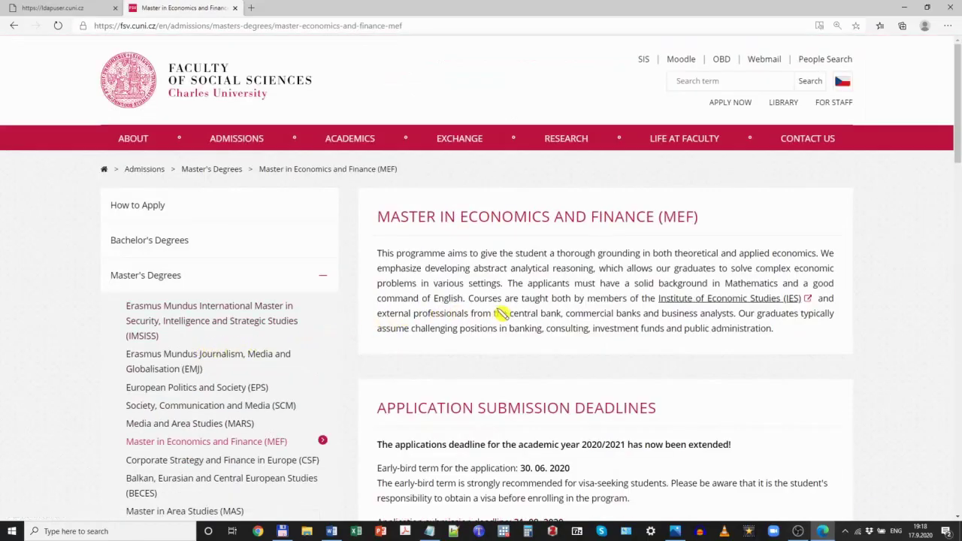
# Open the Karolinka programme guidebook linked under Programme Structure on the MEF page
pyautogui.scroll(-3, 502, 314)
pyautogui.scroll(-10, 502, 314)
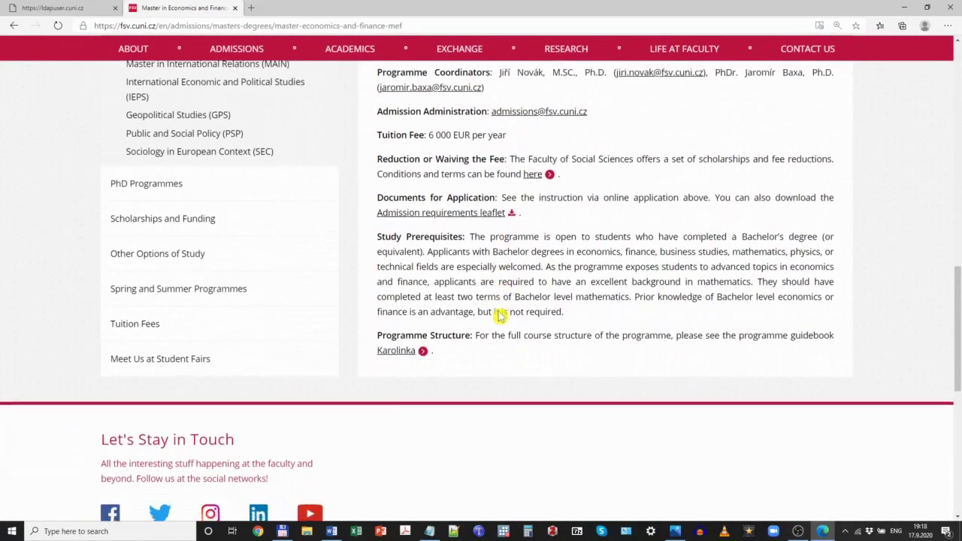
pyautogui.click(404, 347)
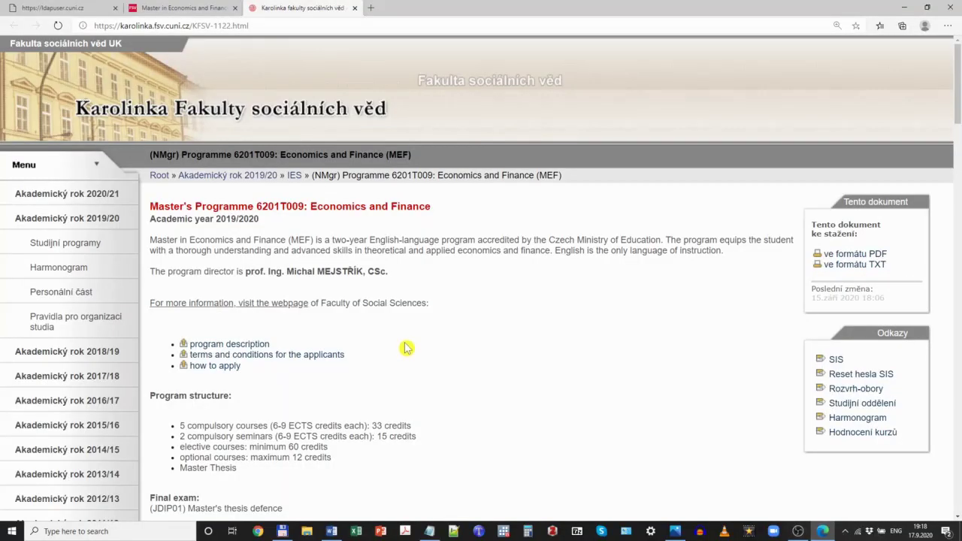
pyautogui.hotkey('alt', 'Tab')
pyautogui.hotkey('alt', 'Tab')
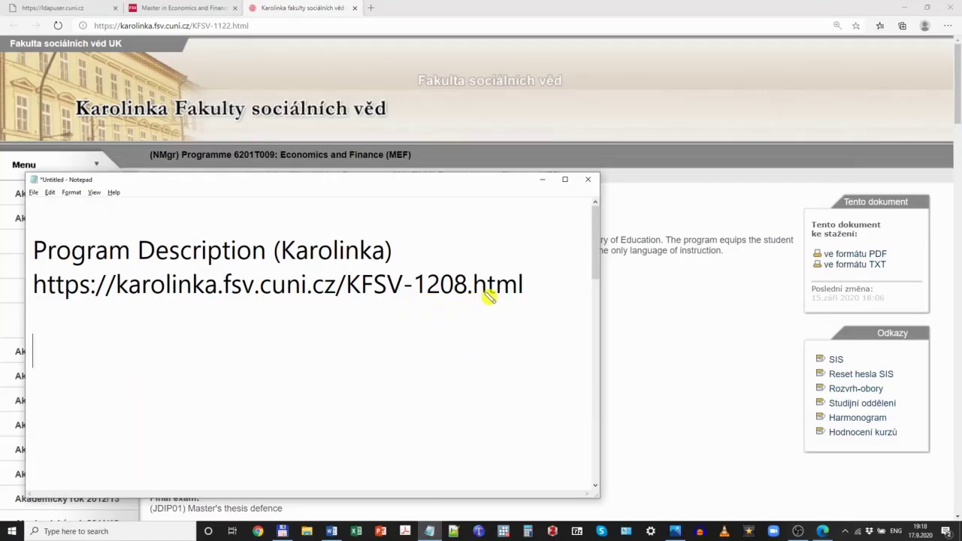
pyautogui.click(530, 293)
pyautogui.keyDown('shift'); pyautogui.click(35, 292); pyautogui.keyUp('shift')
pyautogui.rightClick(43, 287)
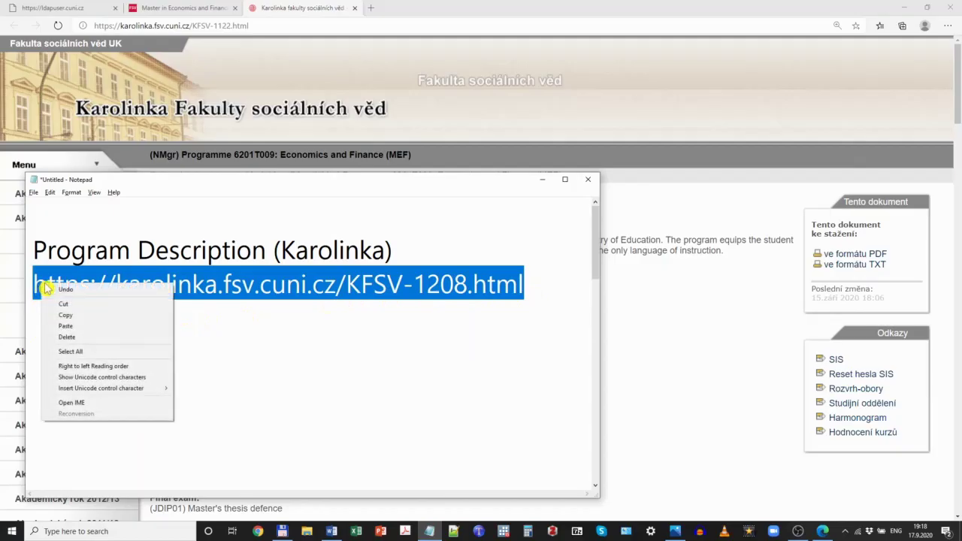
pyautogui.click(84, 321)
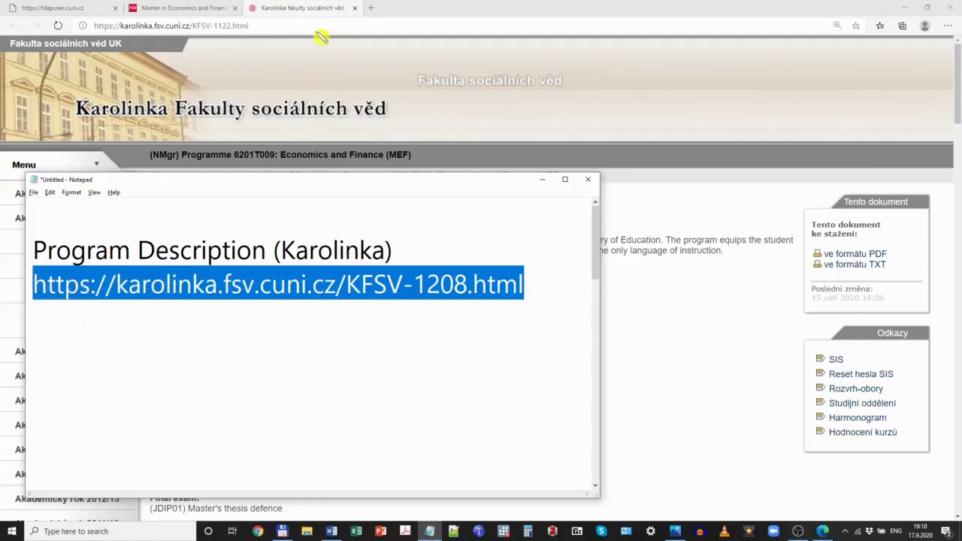
pyautogui.click(296, 14)
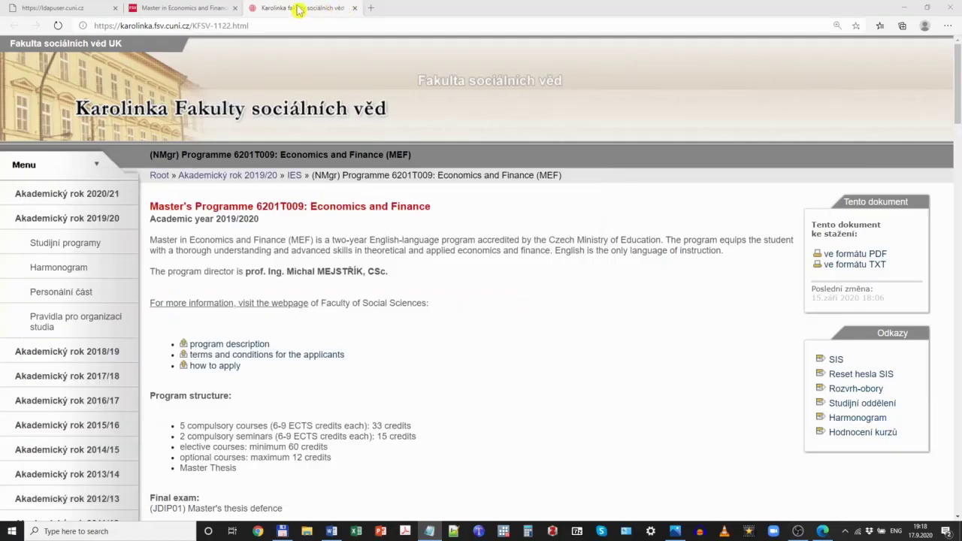
pyautogui.click(261, 26)
pyautogui.rightClick(261, 27)
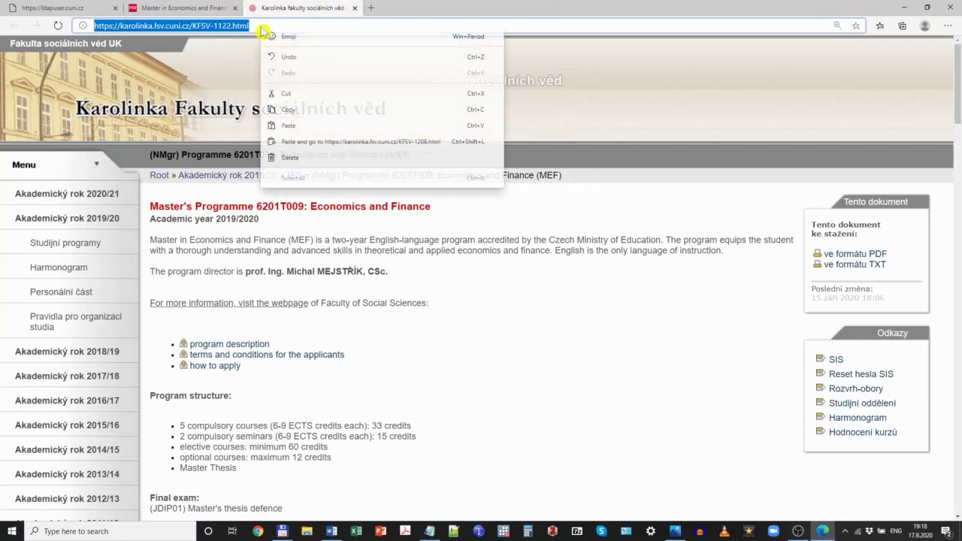
pyautogui.click(290, 126)
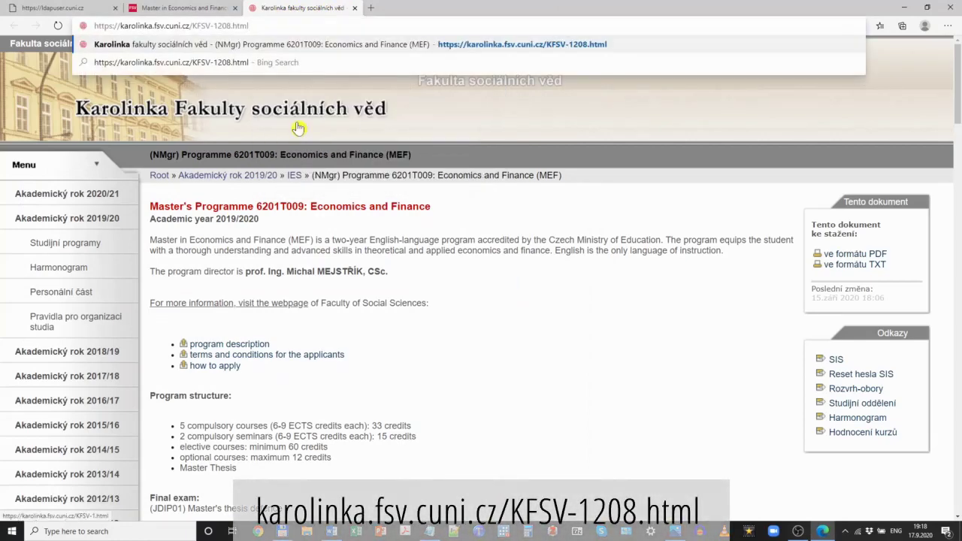
pyautogui.press('Return')
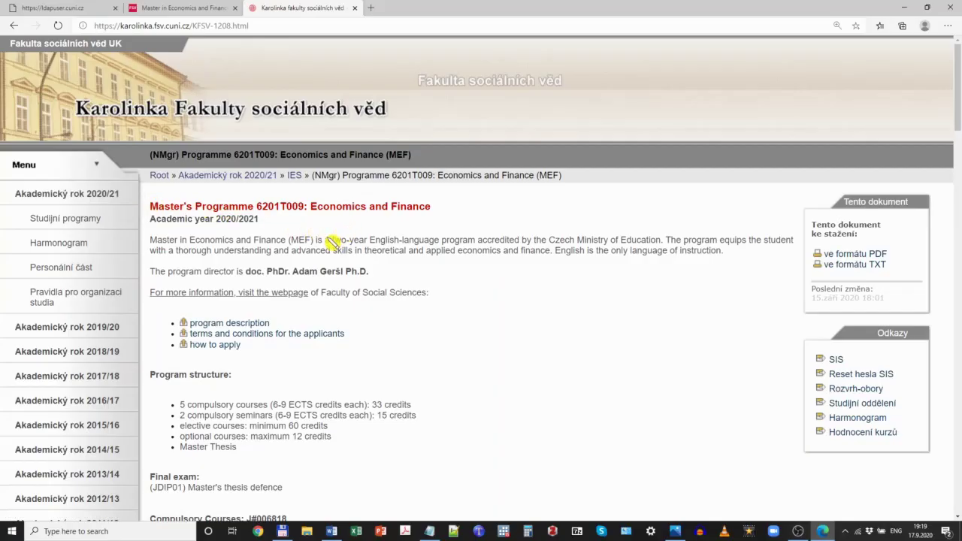
# Review the MEF programme structure and the headings and tables of the compulsory and elective courses
pyautogui.scroll(-2, 332, 240)
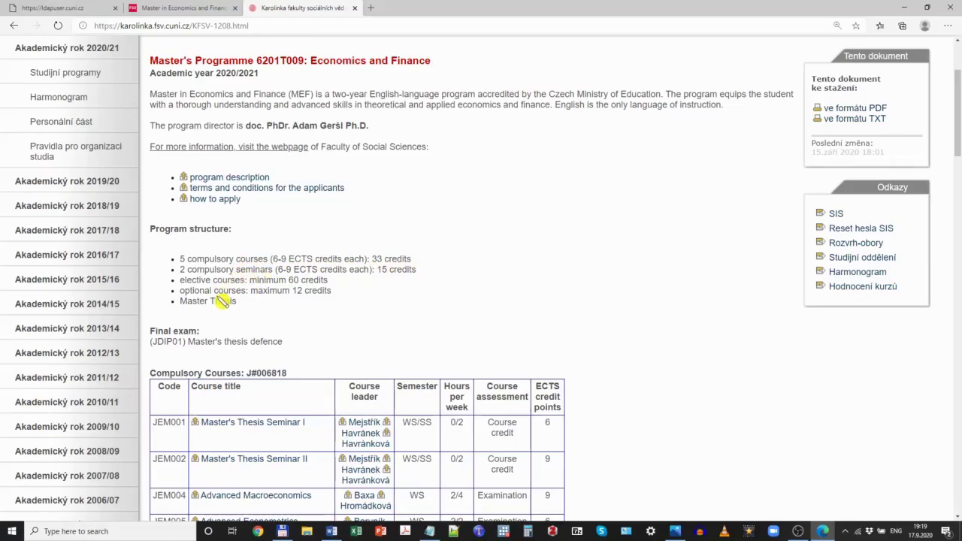
pyautogui.scroll(-2, 230, 323)
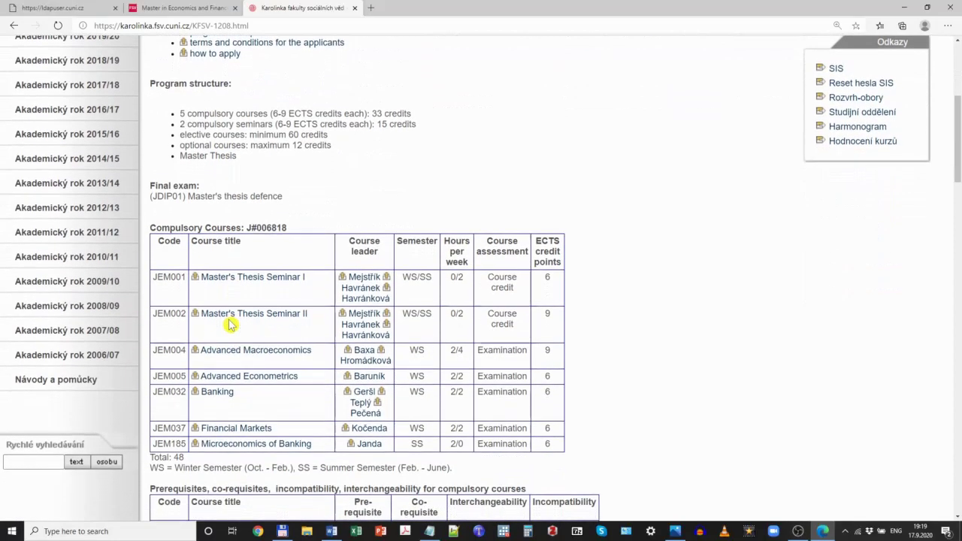
pyautogui.moveTo(291, 229); pyautogui.dragTo(153, 235)
pyautogui.click(156, 238)
pyautogui.scroll(-2, 331, 406)
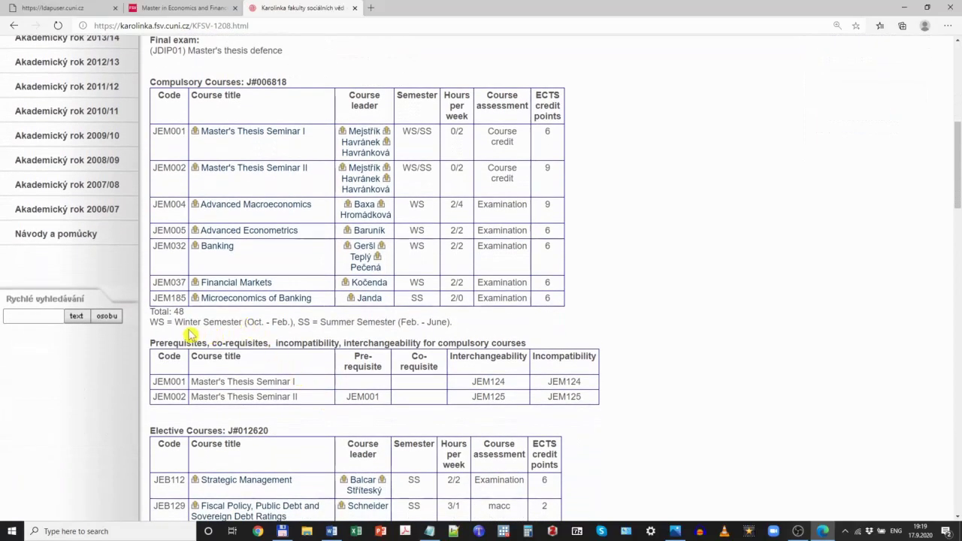
pyautogui.doubleClick(200, 432)
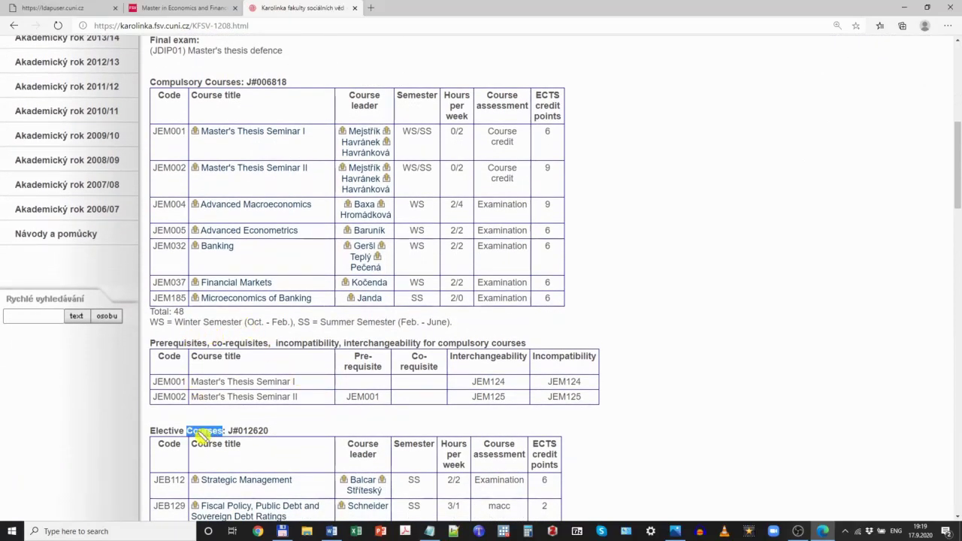
pyautogui.doubleClick(166, 431)
pyautogui.scroll(2, 231, 399)
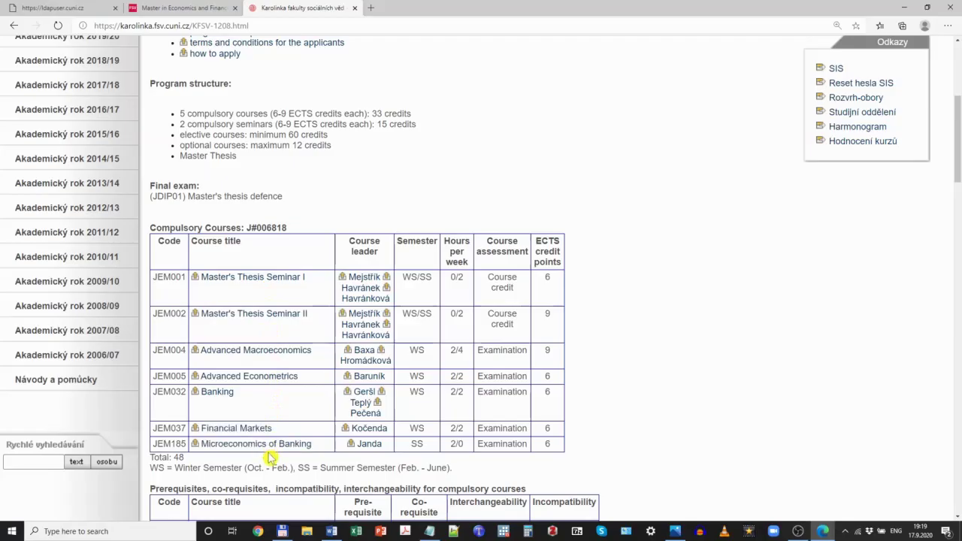
pyautogui.scroll(-2, 270, 457)
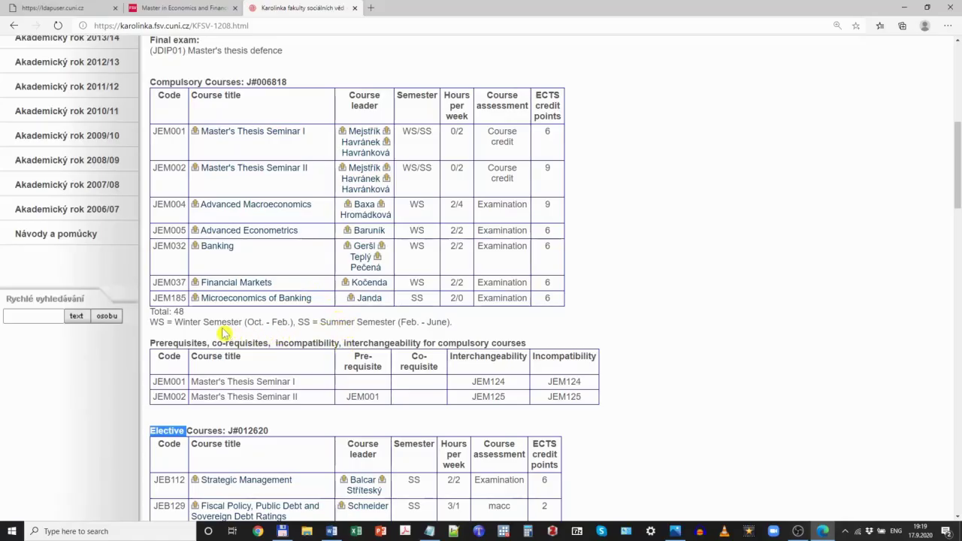
# Examine the WS and SS semester abbreviations and the Semester column of the compulsory courses table
pyautogui.moveTo(242, 324); pyautogui.dragTo(156, 329)
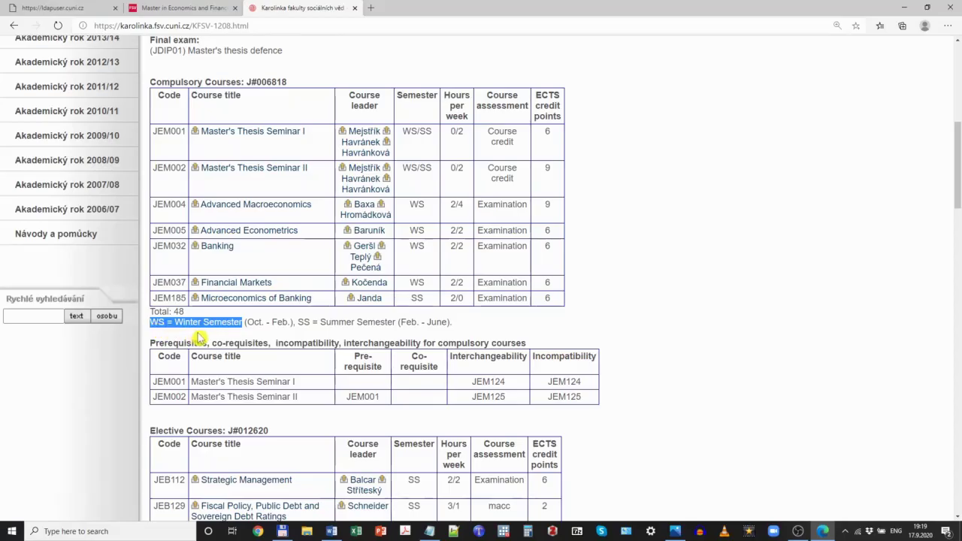
pyautogui.click(402, 329)
pyautogui.moveTo(401, 326); pyautogui.dragTo(303, 324)
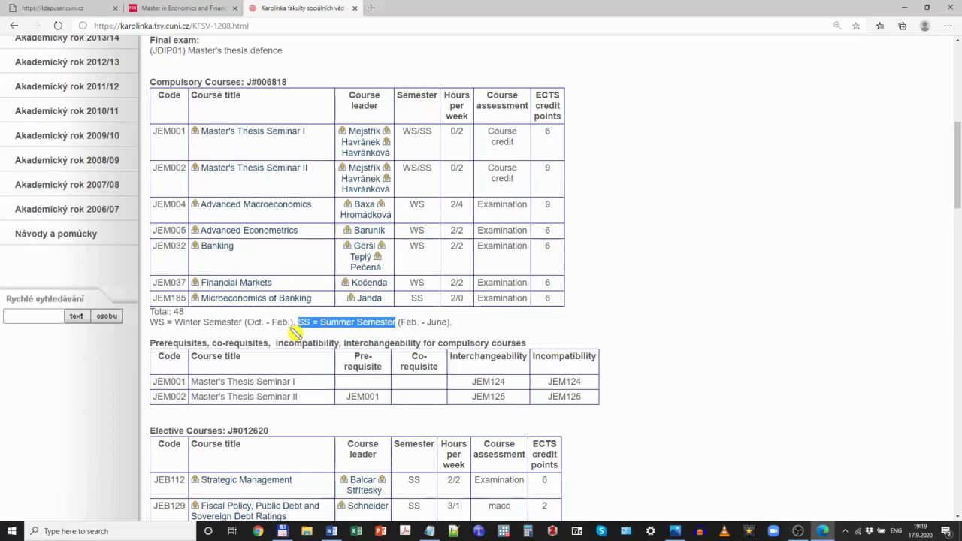
pyautogui.moveTo(244, 321); pyautogui.dragTo(152, 322)
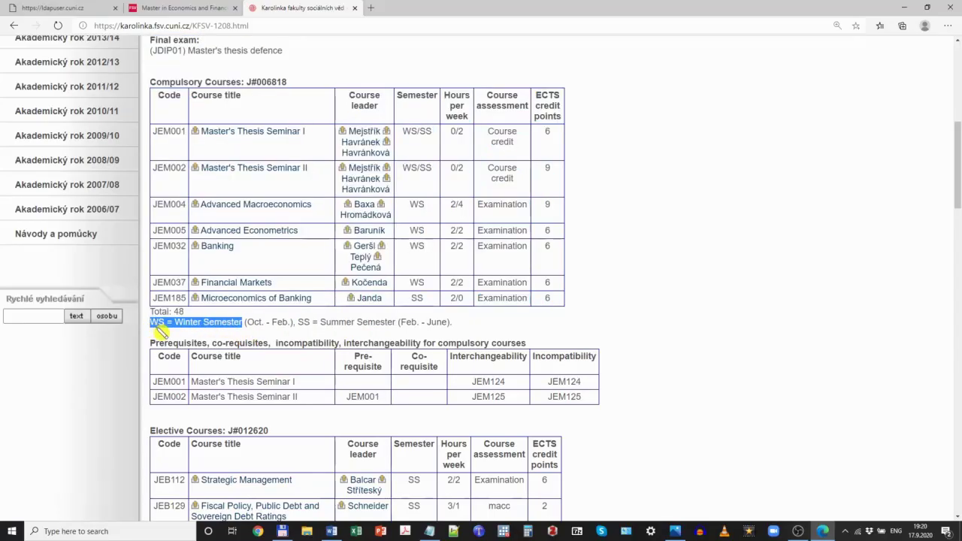
pyautogui.click(414, 96)
pyautogui.doubleClick(416, 99)
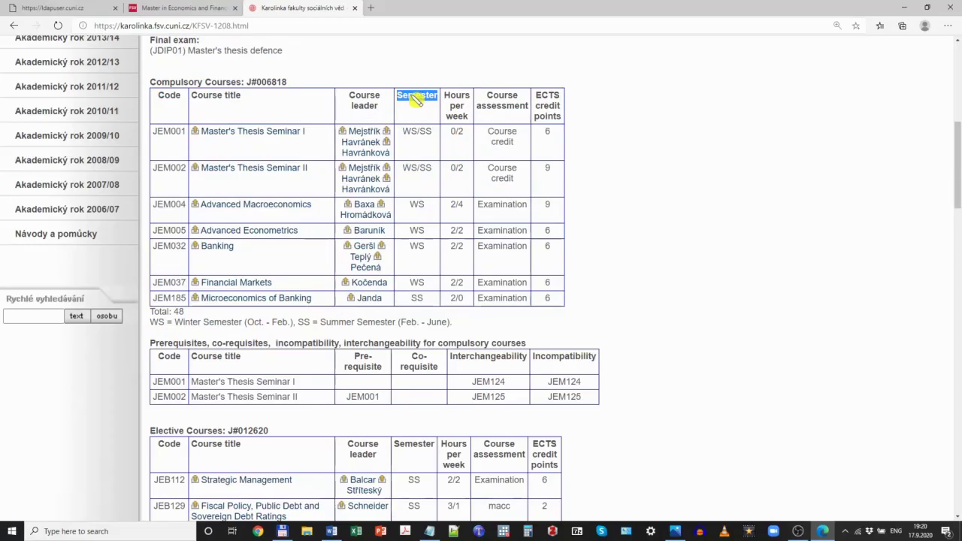
pyautogui.click(422, 296)
pyautogui.doubleClick(420, 298)
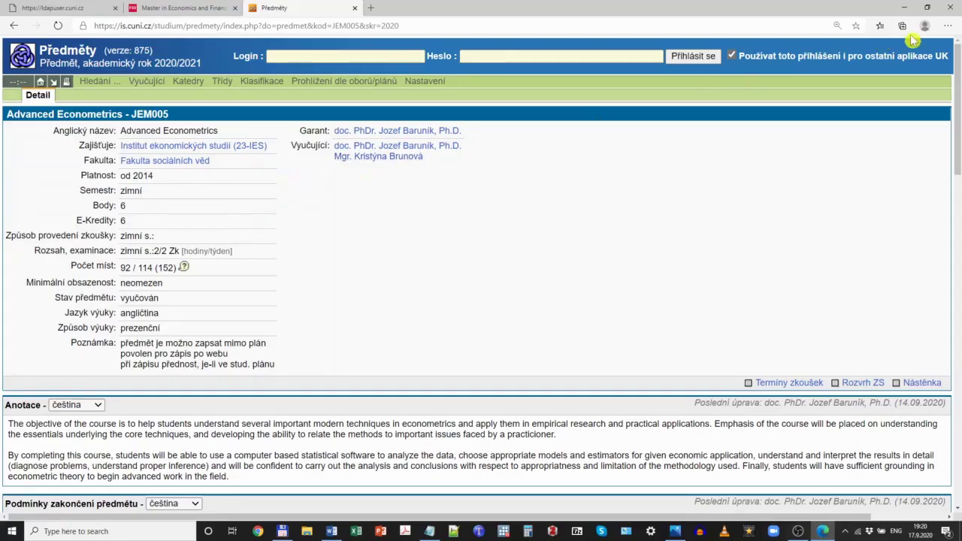
# Switch the Advanced Econometrics (JEM005) course page from Czech to English
pyautogui.hscroll(2, 924, 86)
pyautogui.click(924, 58)
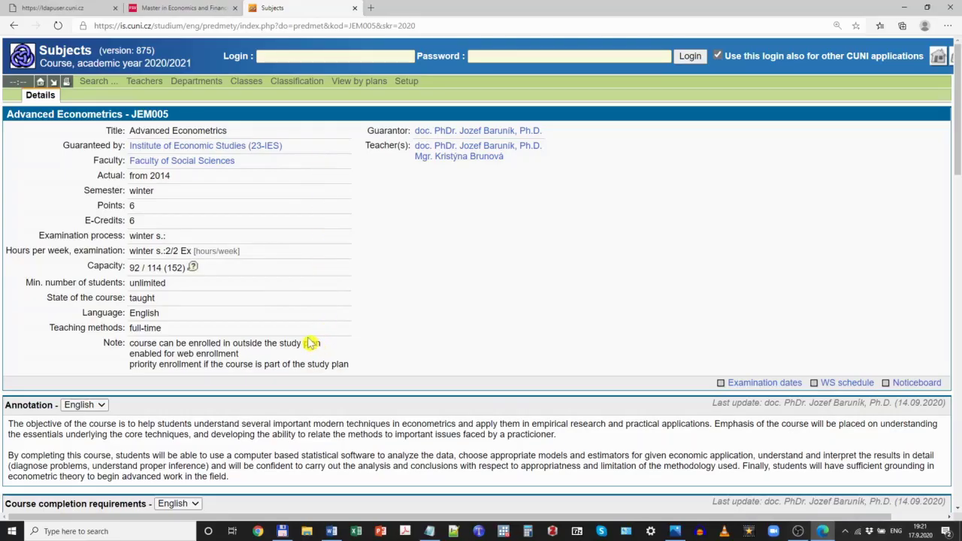
# Read the Advanced Econometrics course details, from the teaching language through completion requirements, literature and syllabus to the registration requirements
pyautogui.moveTo(174, 316); pyautogui.dragTo(83, 321)
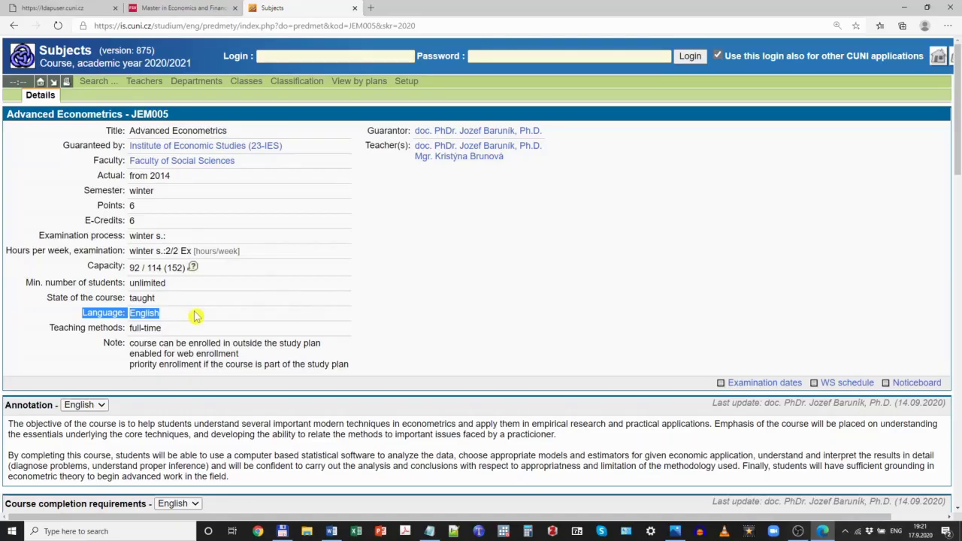
pyautogui.scroll(-2, 195, 316)
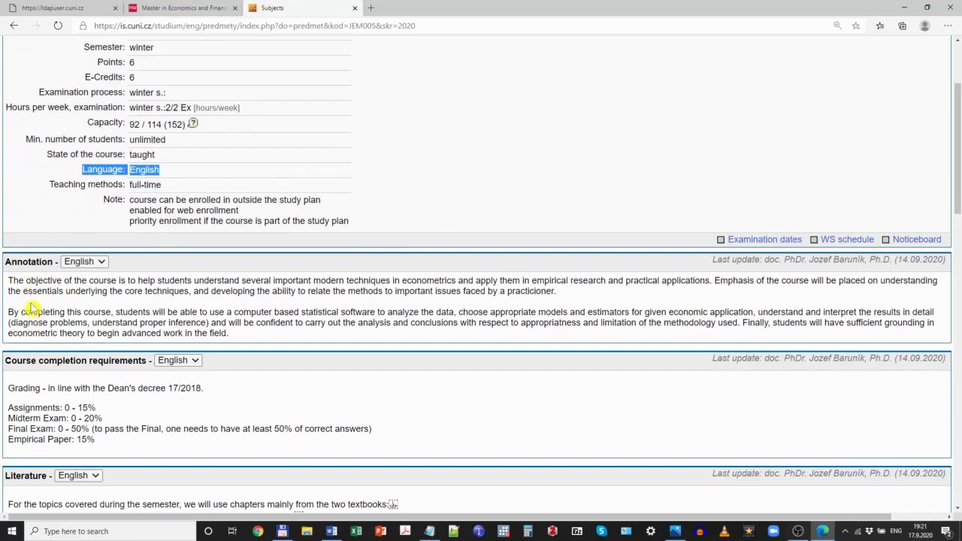
pyautogui.scroll(-2, 57, 403)
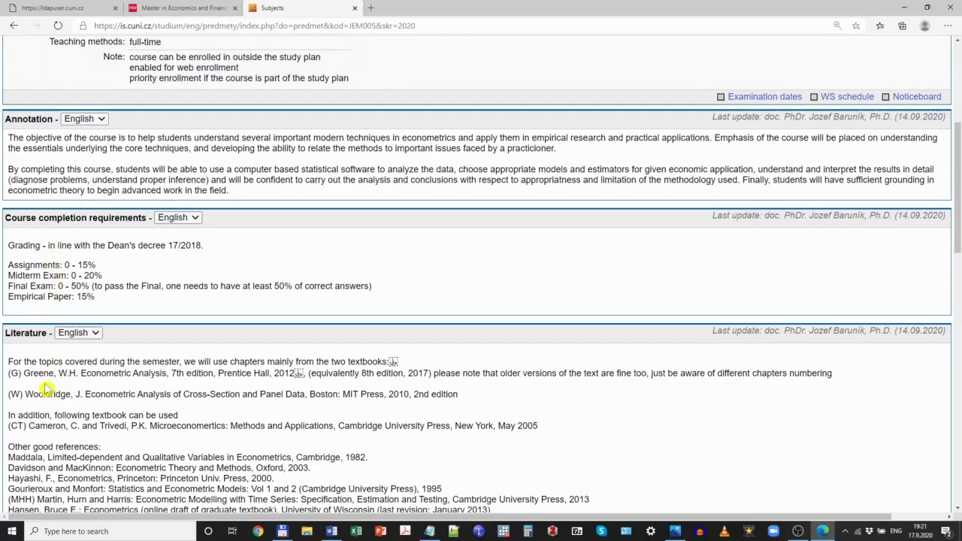
pyautogui.scroll(-2, 47, 354)
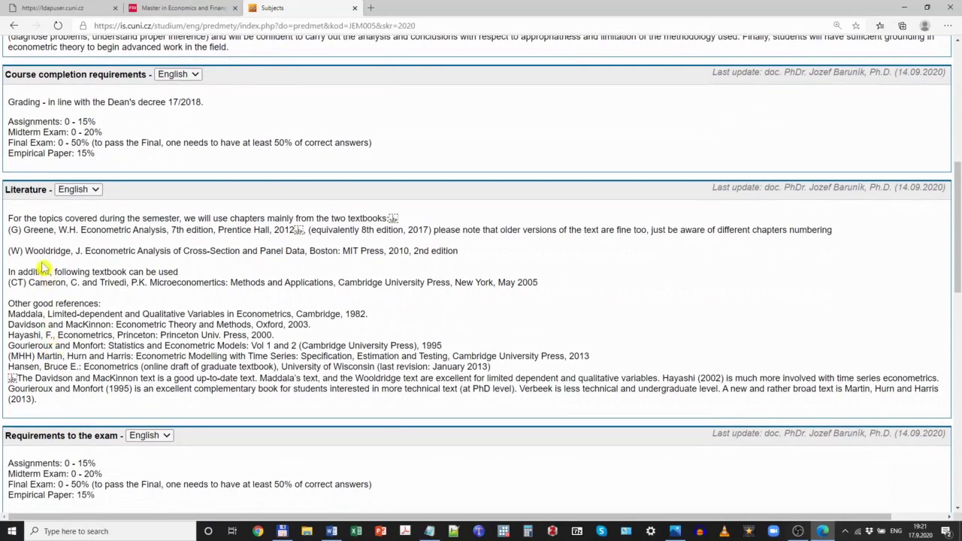
pyautogui.scroll(-4, 44, 268)
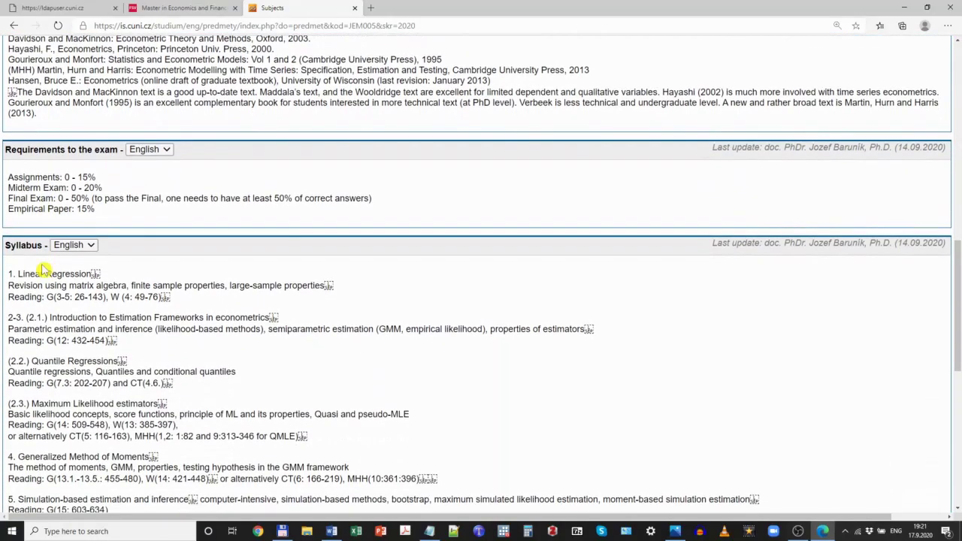
pyautogui.scroll(-2, 53, 301)
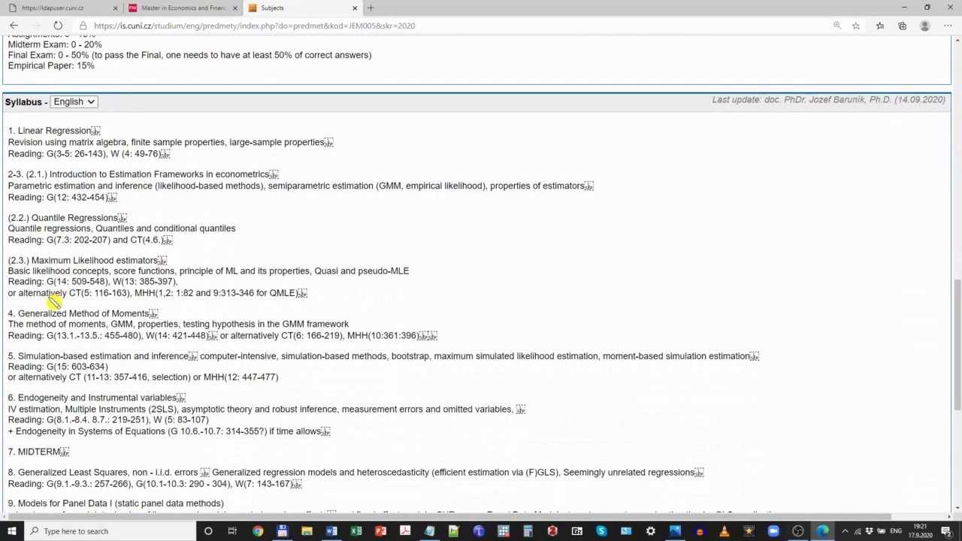
pyautogui.scroll(-4, 51, 307)
pyautogui.scroll(-2, 77, 434)
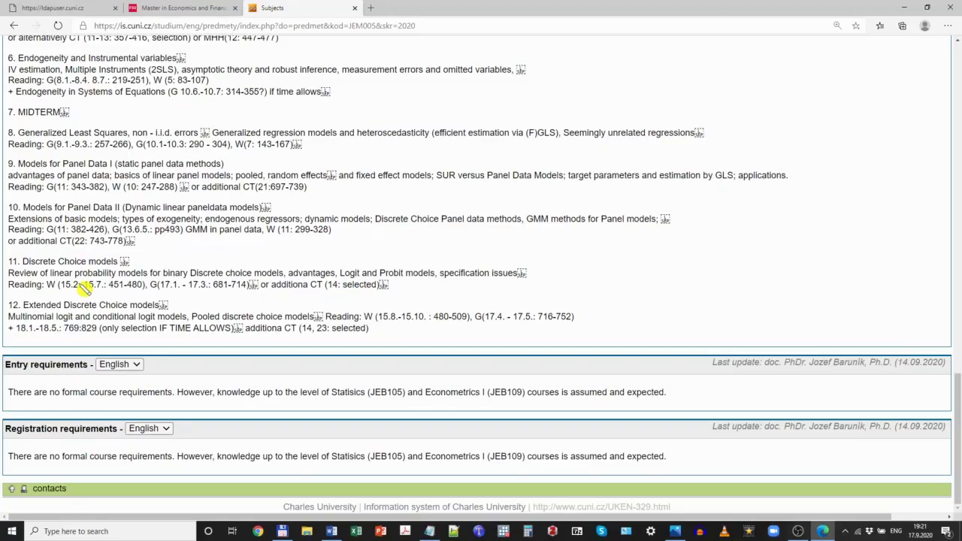
pyautogui.scroll(20, 84, 287)
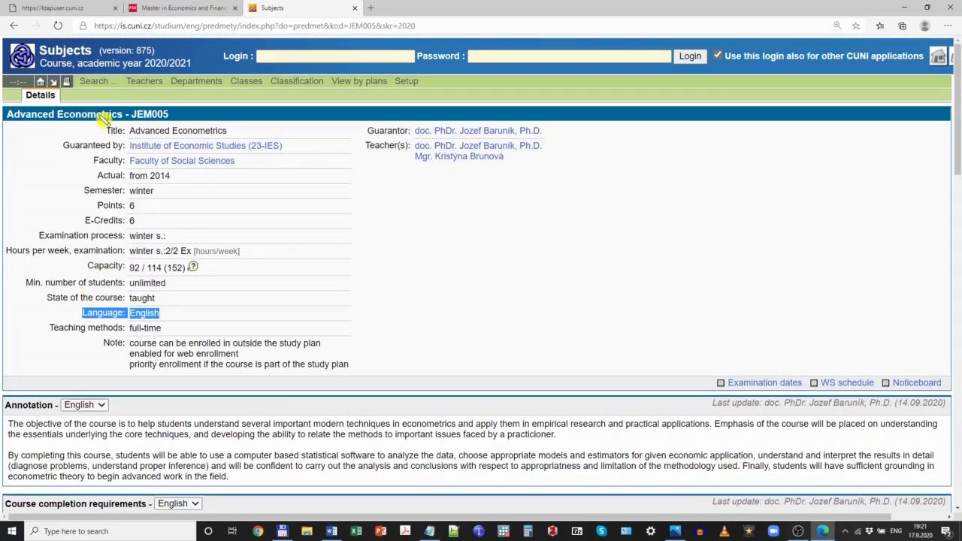
# Copy the course heading "Advanced Econometrics - JEM005" from the course page
pyautogui.click(175, 118)
pyautogui.moveTo(174, 119); pyautogui.dragTo(13, 124)
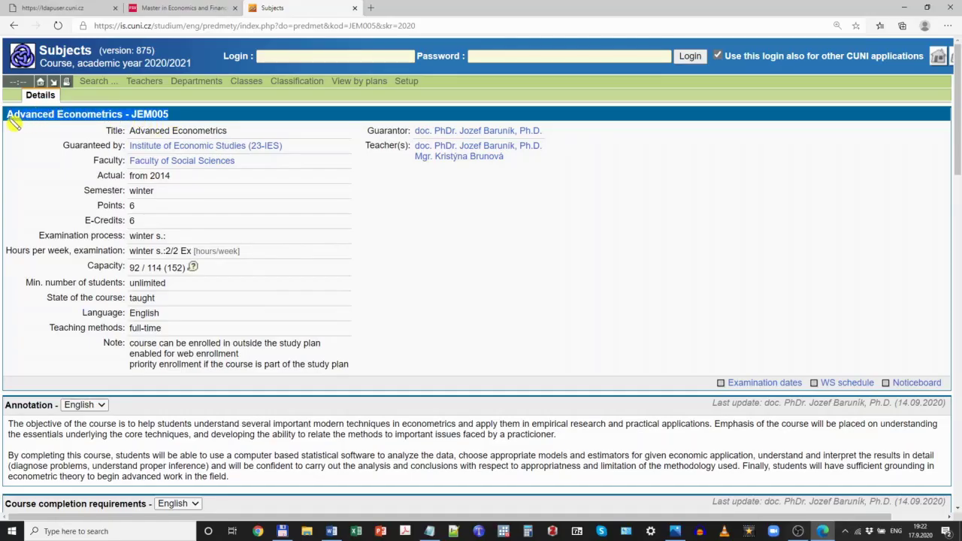
pyautogui.click(19, 128)
pyautogui.tripleClick(21, 123)
pyautogui.hotkey('ctrl', 'c')
pyautogui.rightClick(21, 119)
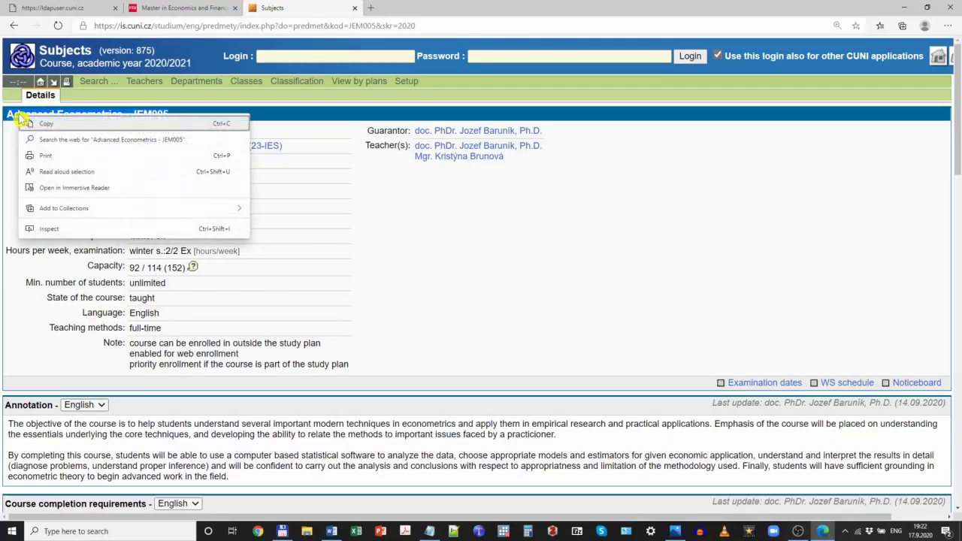
pyautogui.click(55, 123)
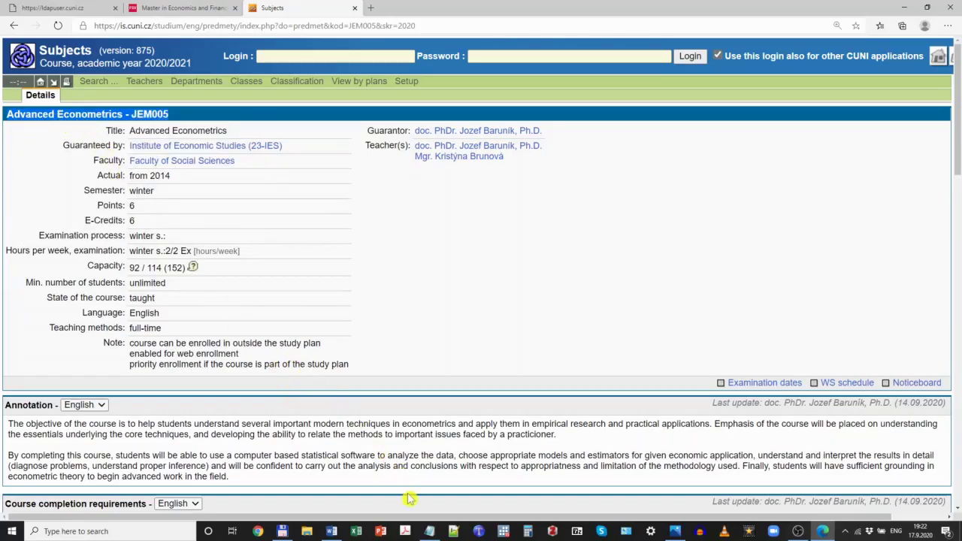
# Switch to Notepad and paste the copied course heading below the Karolinka address, separated by a blank line
pyautogui.click(429, 532)
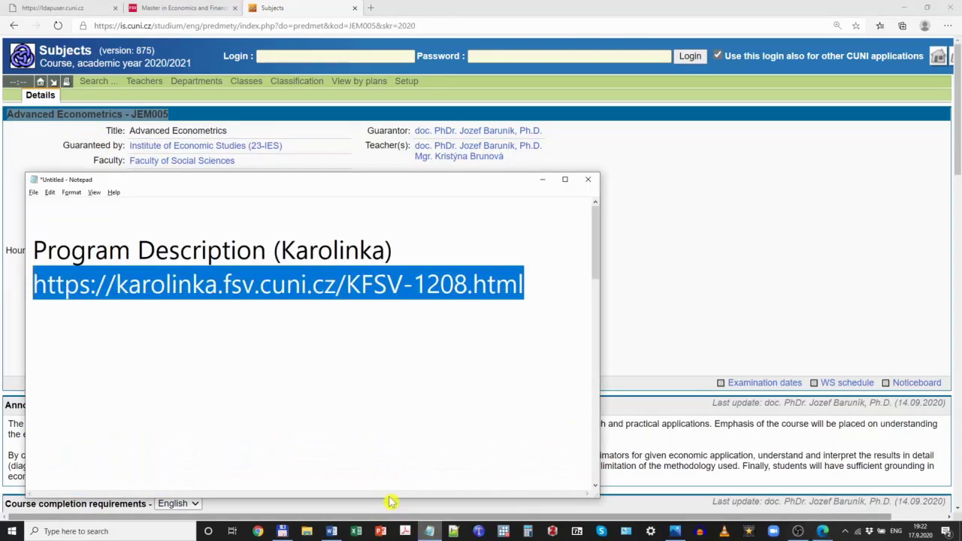
pyautogui.click(527, 287)
pyautogui.press('Return')
pyautogui.press('Return')
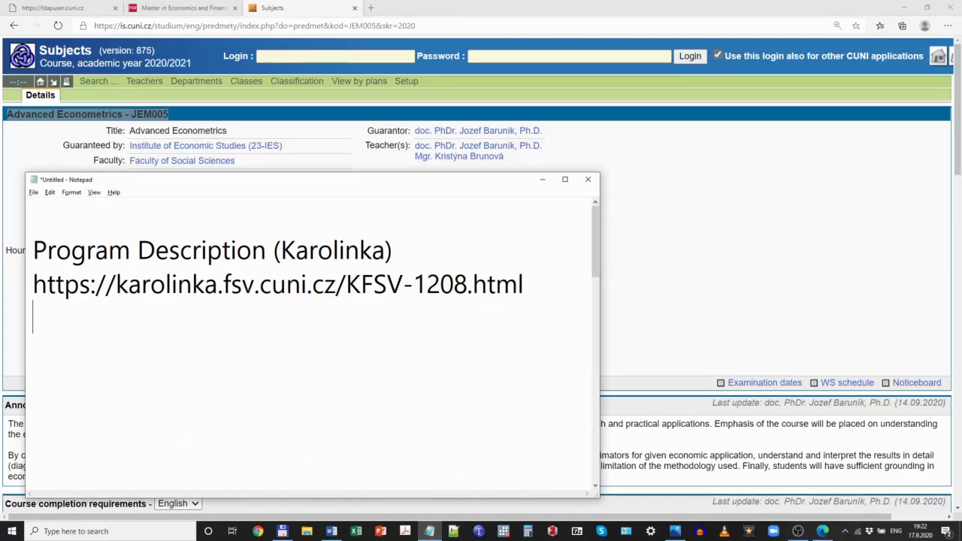
pyautogui.rightClick(59, 345)
pyautogui.click(122, 383)
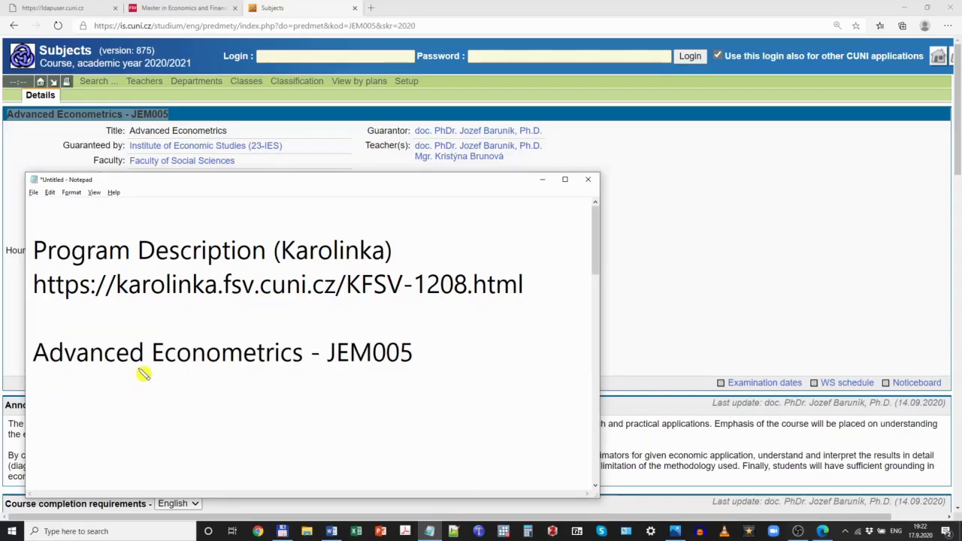
# Switch to Edge and go back from the course page to the Karolinka MEF programme page
pyautogui.hotkey('alt', 'Tab')
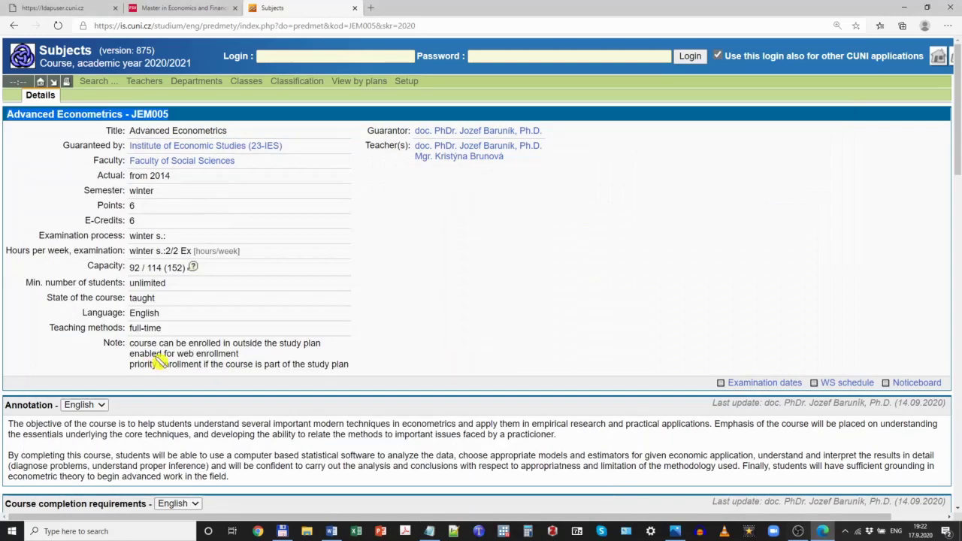
pyautogui.click(13, 26)
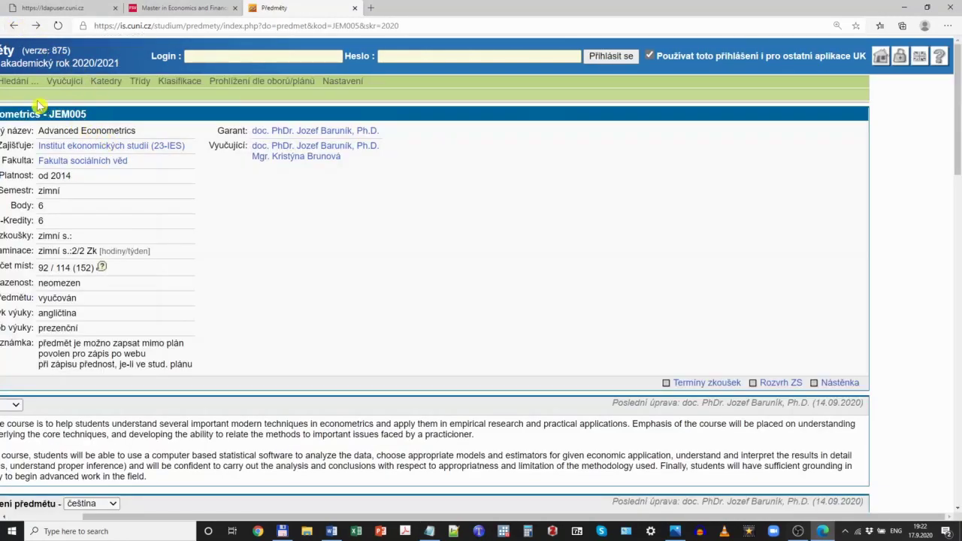
pyautogui.click(14, 27)
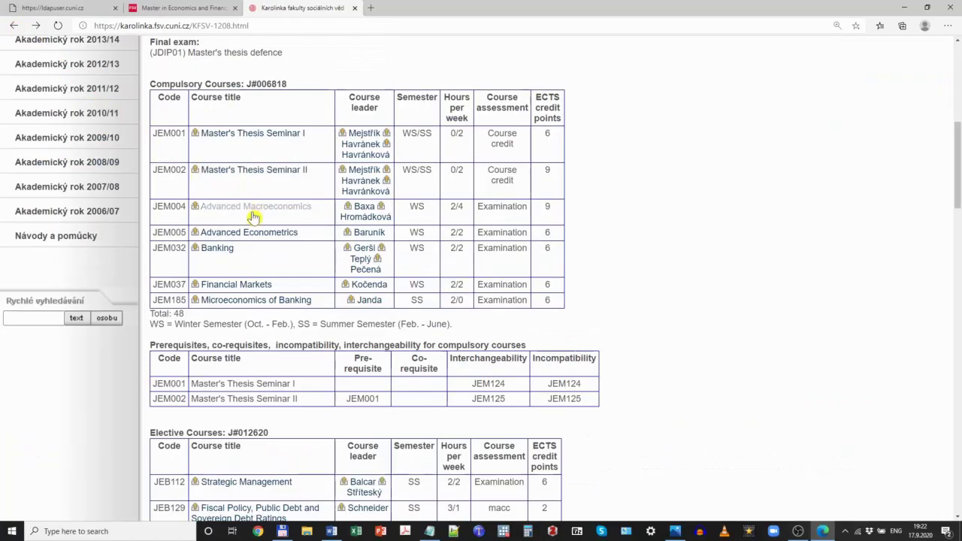
# Examine the compulsory and elective course tables on the MEF programme page, including course leaders, semesters, hours, assessment and ECTS credits
pyautogui.scroll(-2, 254, 218)
pyautogui.scroll(2, 255, 218)
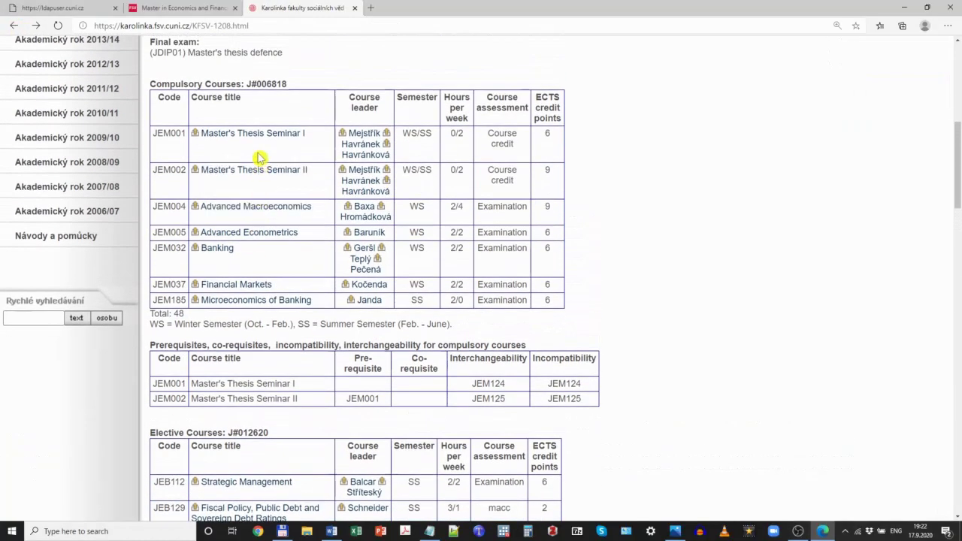
pyautogui.click(276, 300)
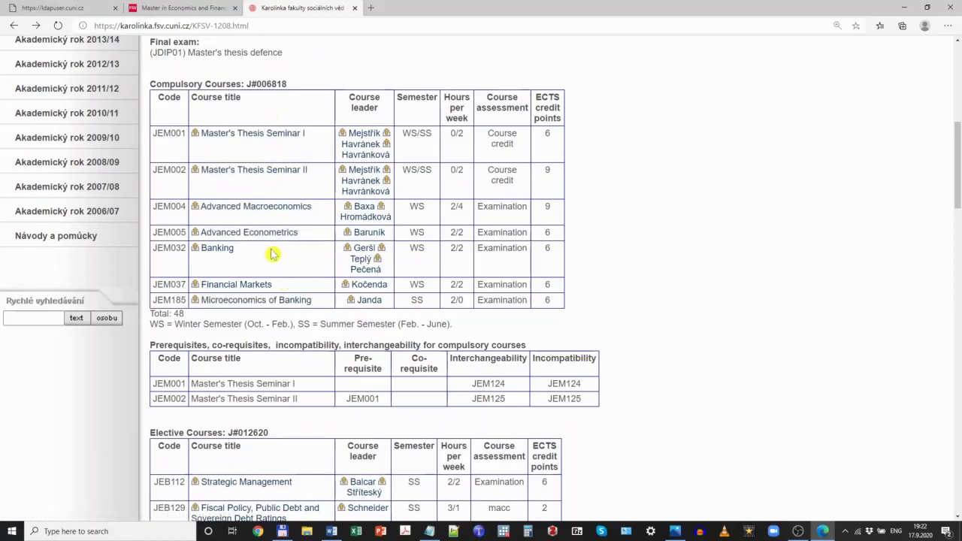
pyautogui.scroll(-4, 262, 302)
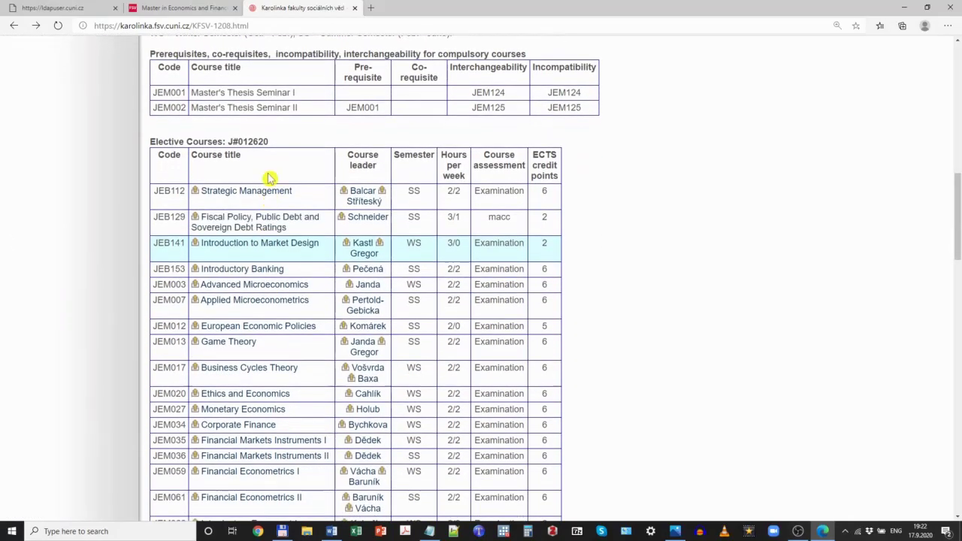
pyautogui.scroll(-6, 268, 447)
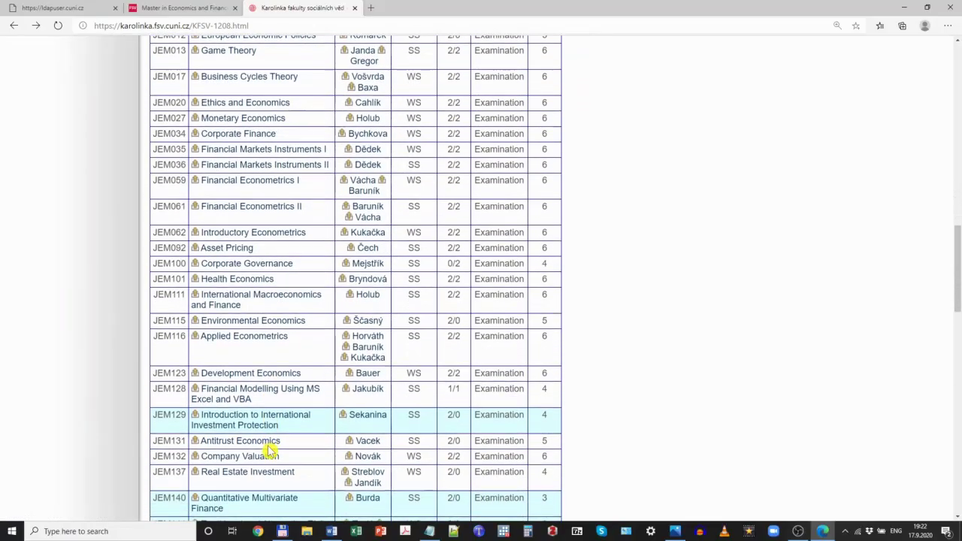
pyautogui.scroll(-2, 269, 449)
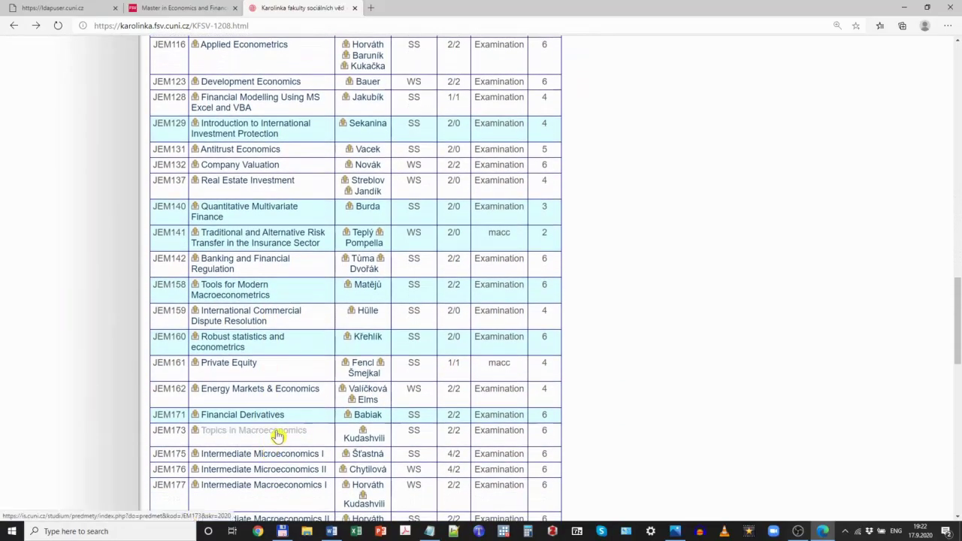
pyautogui.scroll(-5, 312, 452)
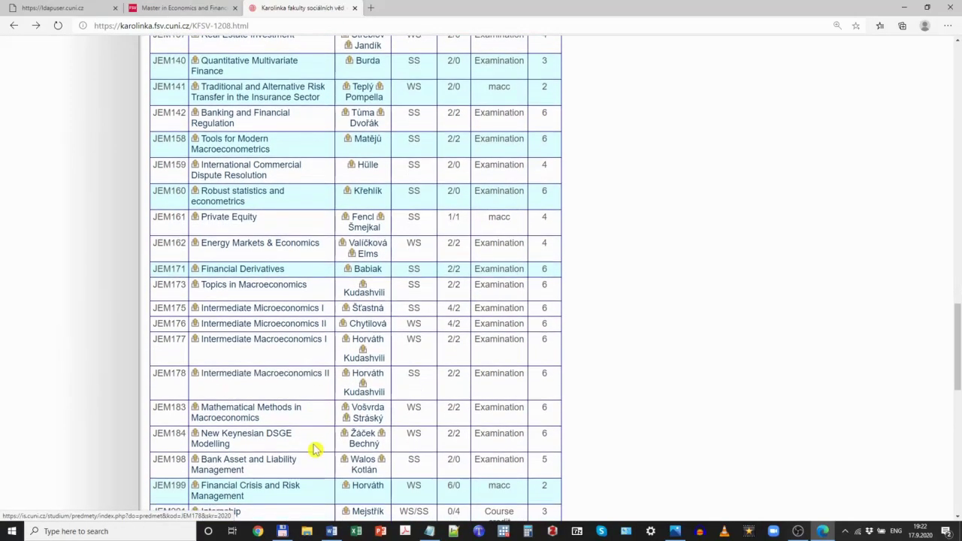
pyautogui.scroll(-2, 314, 453)
pyautogui.scroll(10, 315, 453)
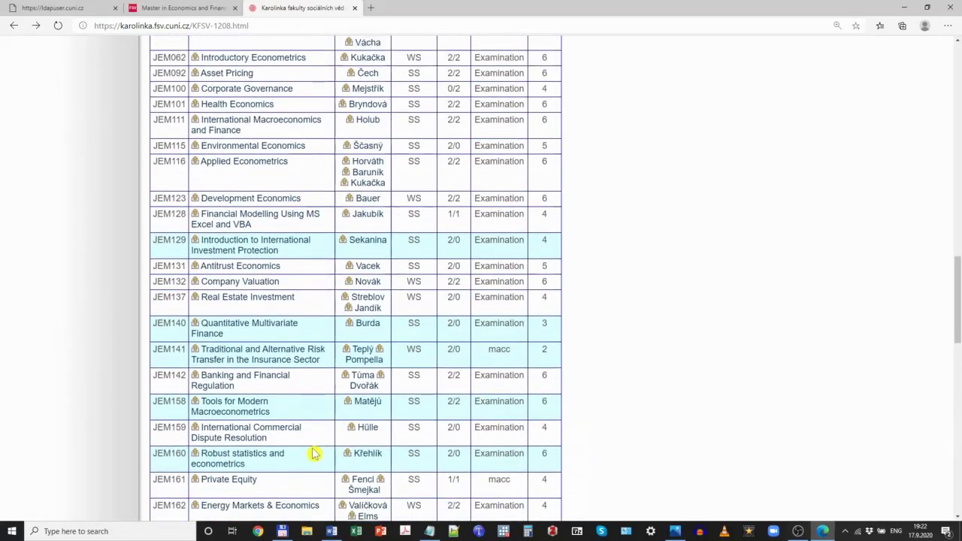
pyautogui.scroll(8, 314, 453)
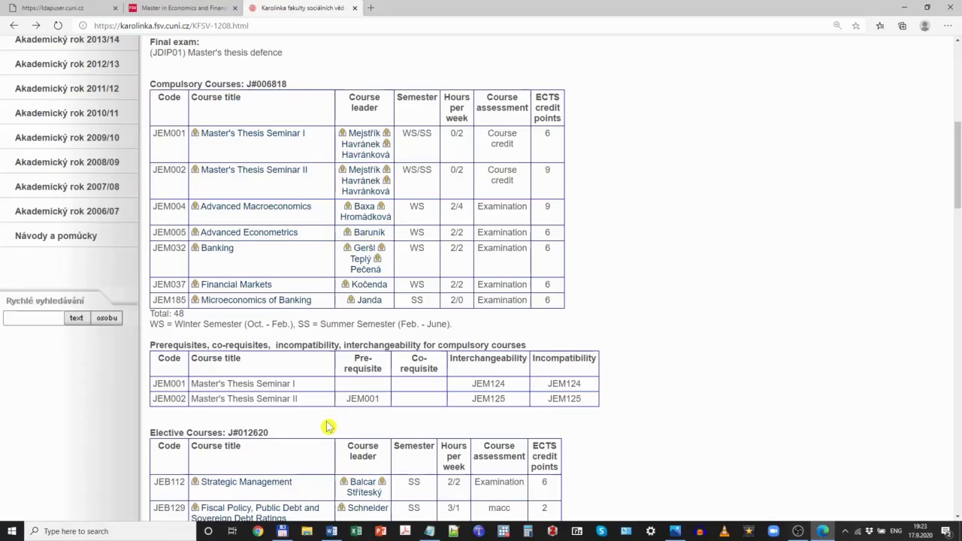
pyautogui.scroll(-2, 328, 426)
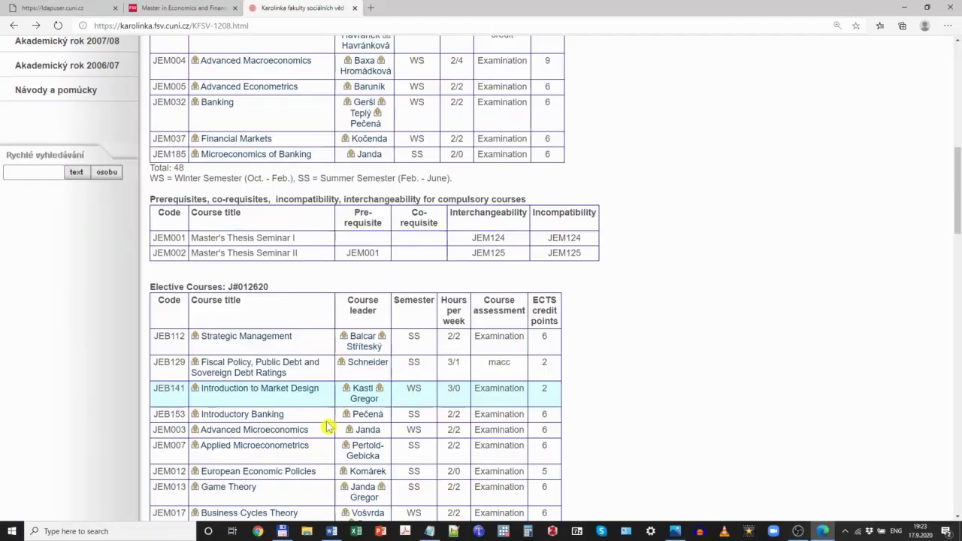
pyautogui.scroll(2, 331, 422)
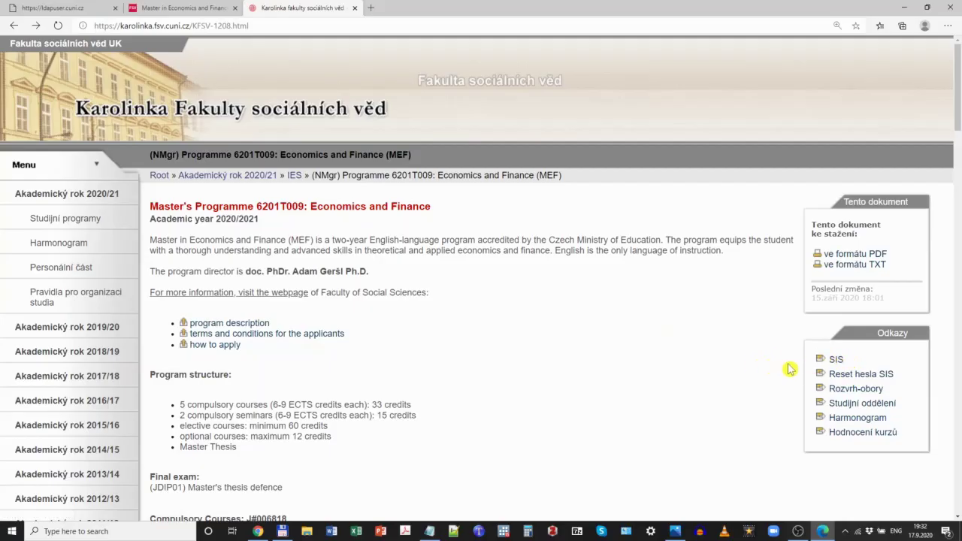
# Open the SIS link from the Karolinka page, and copy the English address is.cuni.cz/studium/eng from the Notepad notes
pyautogui.click(839, 362)
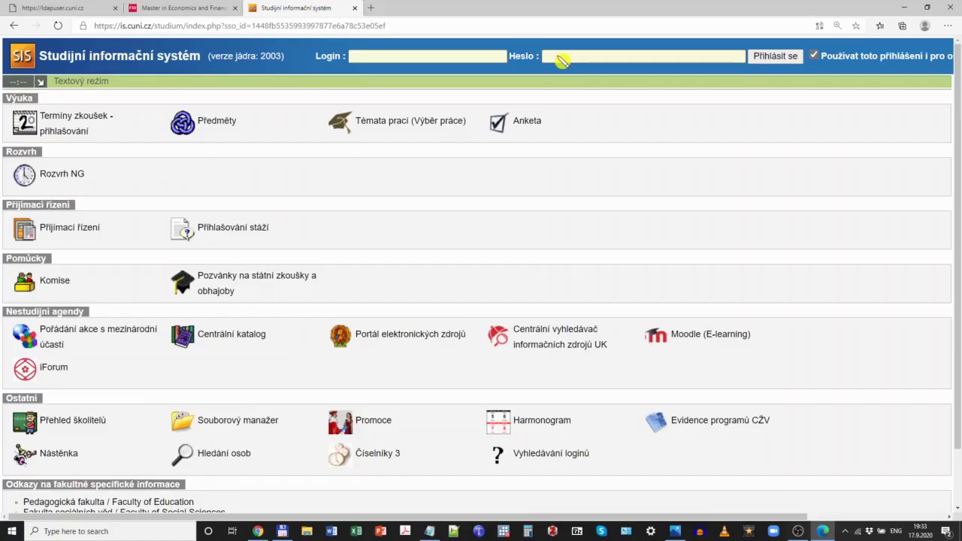
pyautogui.hotkey('alt', 'Tab')
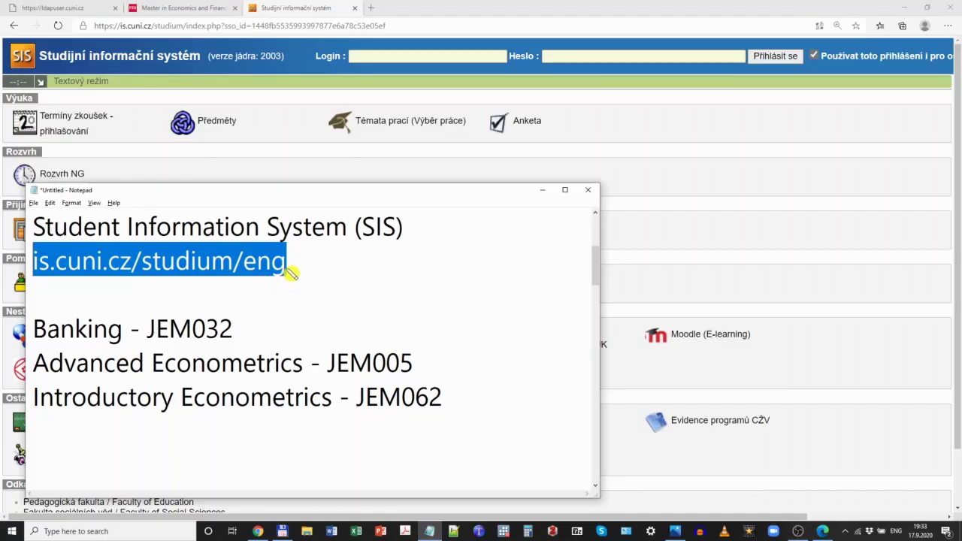
pyautogui.moveTo(292, 267); pyautogui.dragTo(36, 276)
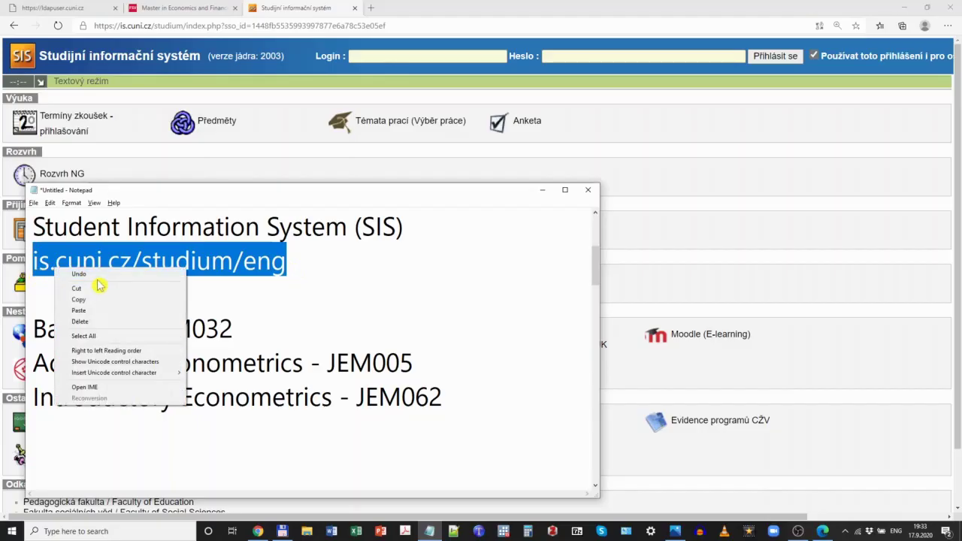
pyautogui.click(99, 300)
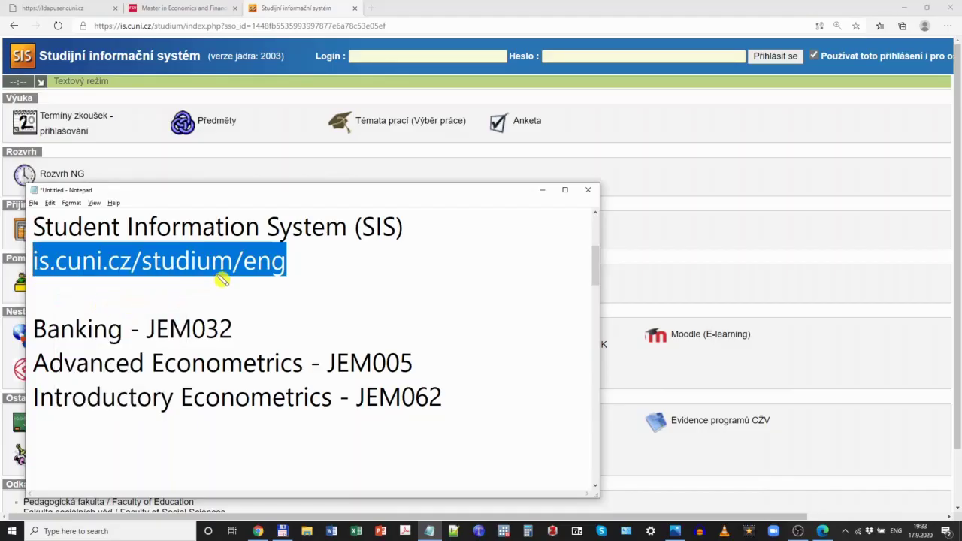
# Load the copied address is.cuni.cz/studium/eng in a new Edge tab to open the English Student Information System
pyautogui.click(372, 7)
pyautogui.click(373, 7)
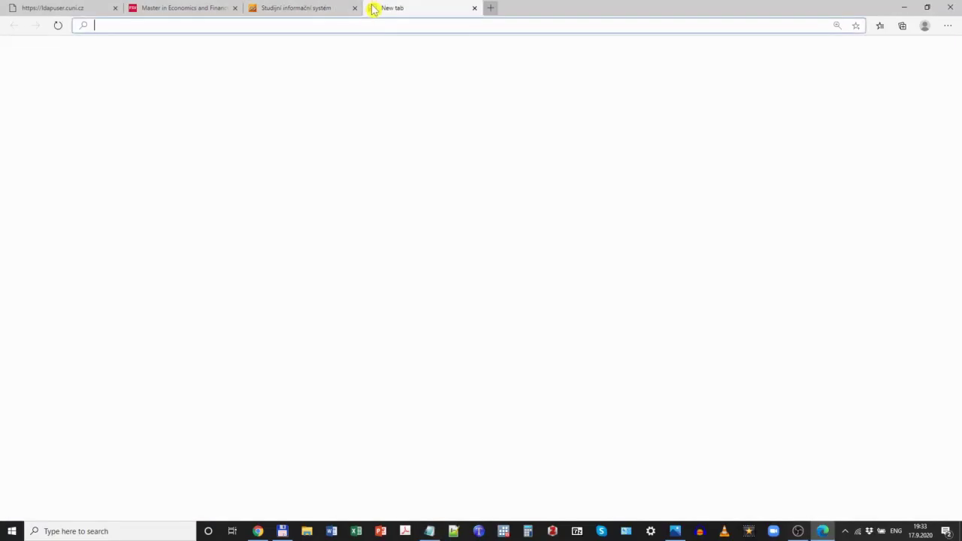
pyautogui.rightClick(323, 27)
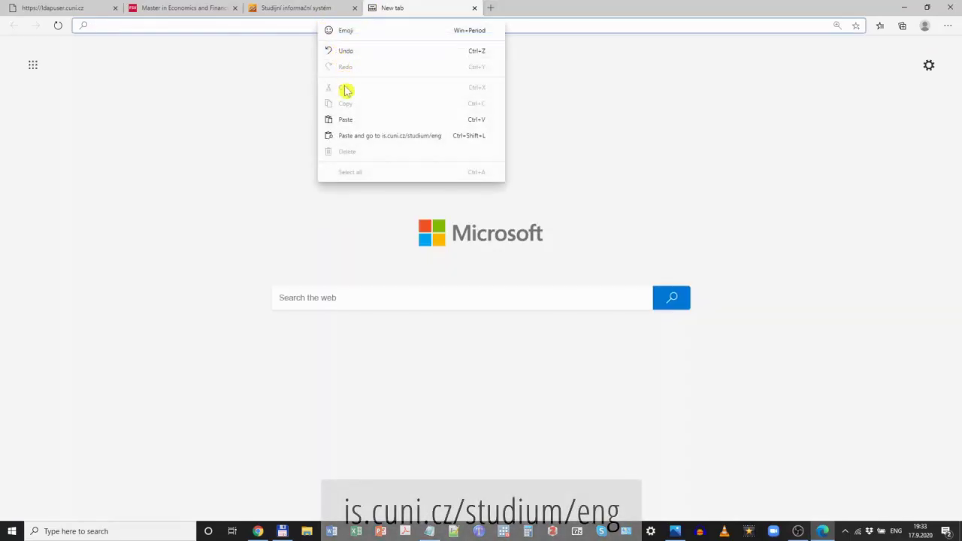
pyautogui.click(373, 119)
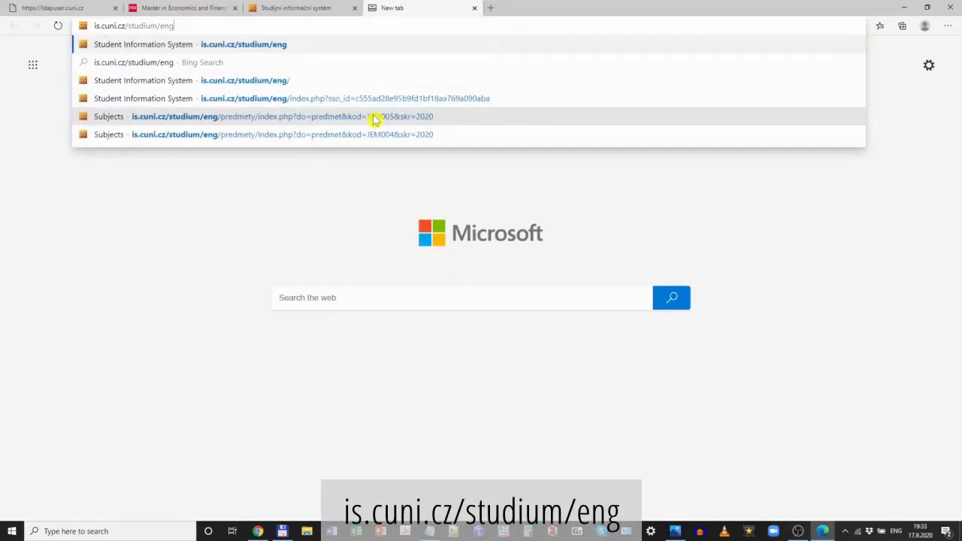
pyautogui.press('Return')
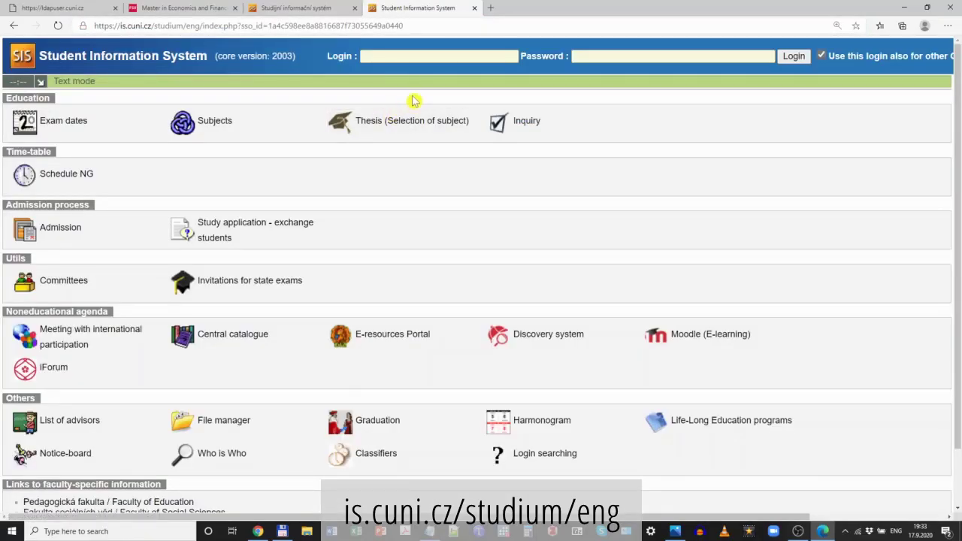
# Return to the Czech SIS page opened from Karolinka and switch its language to English
pyautogui.click(310, 8)
pyautogui.hscroll(3, 402, 94)
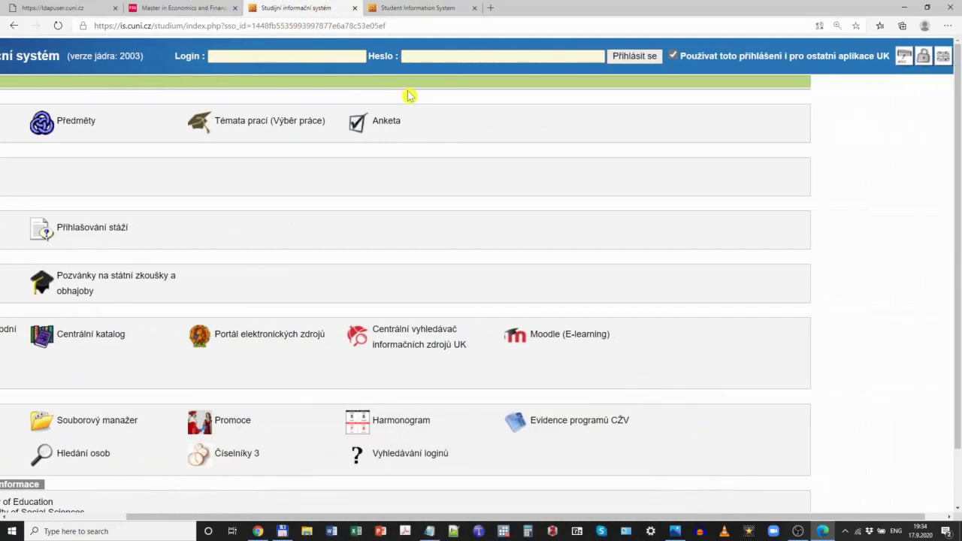
pyautogui.click(942, 59)
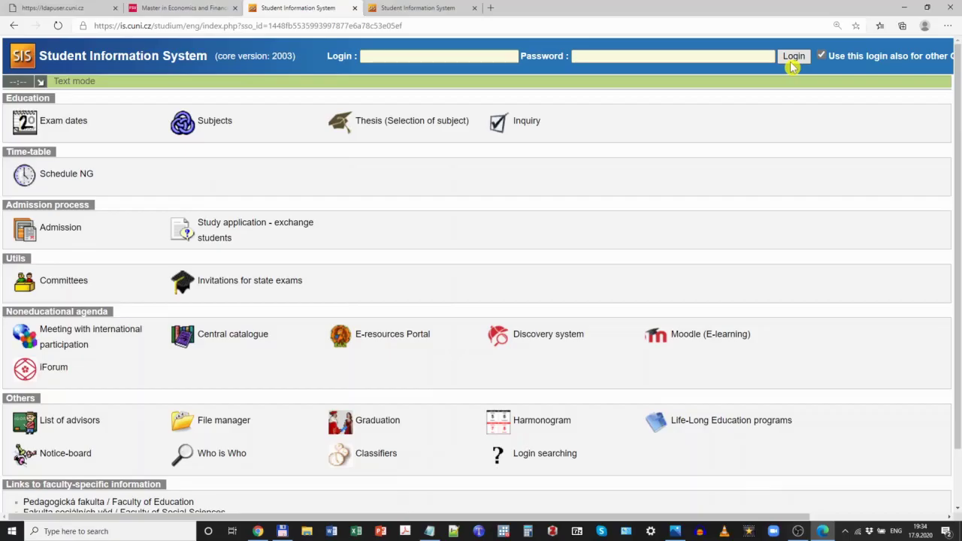
# Switch to the logged-in student SIS in Chrome, look through its home page modules and change the language to English
pyautogui.hotkey('alt', 'Tab')
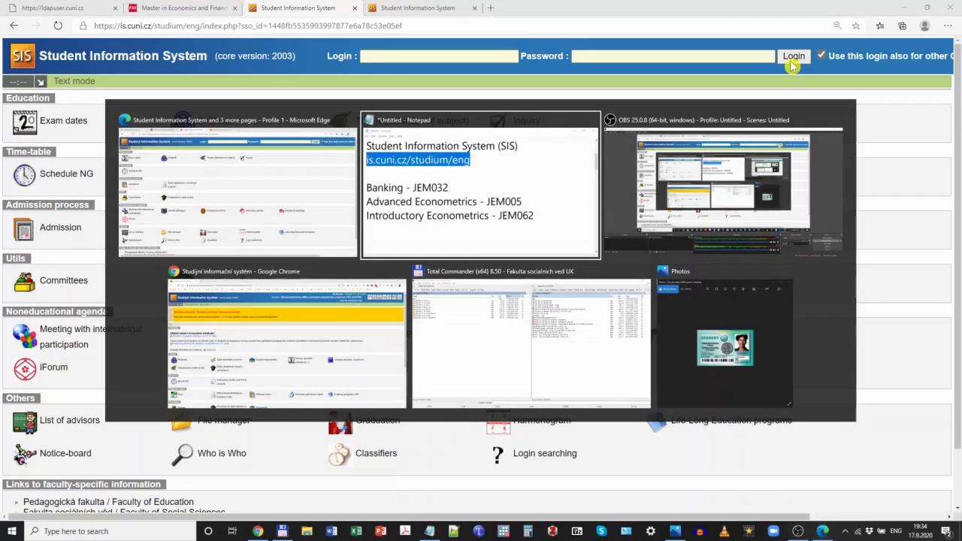
pyautogui.click(283, 373)
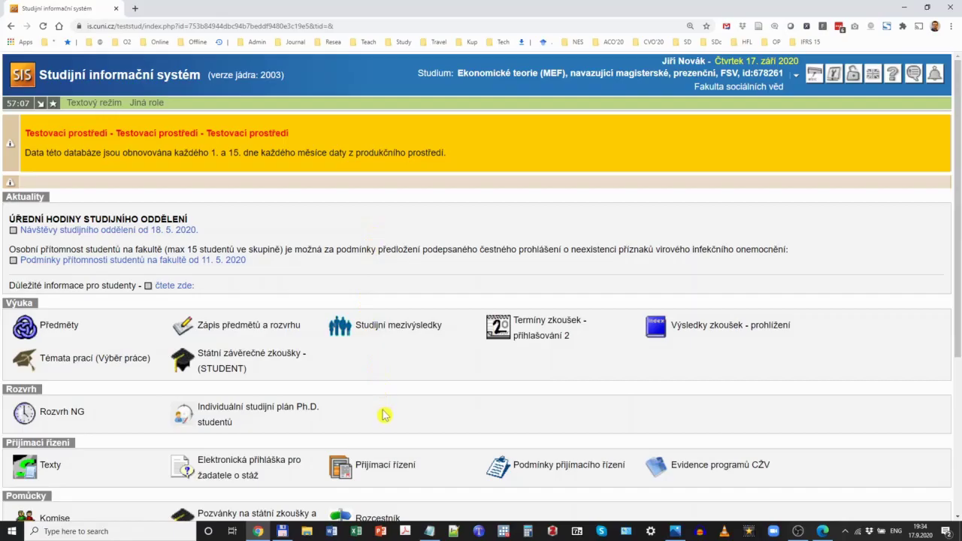
pyautogui.scroll(-3, 384, 415)
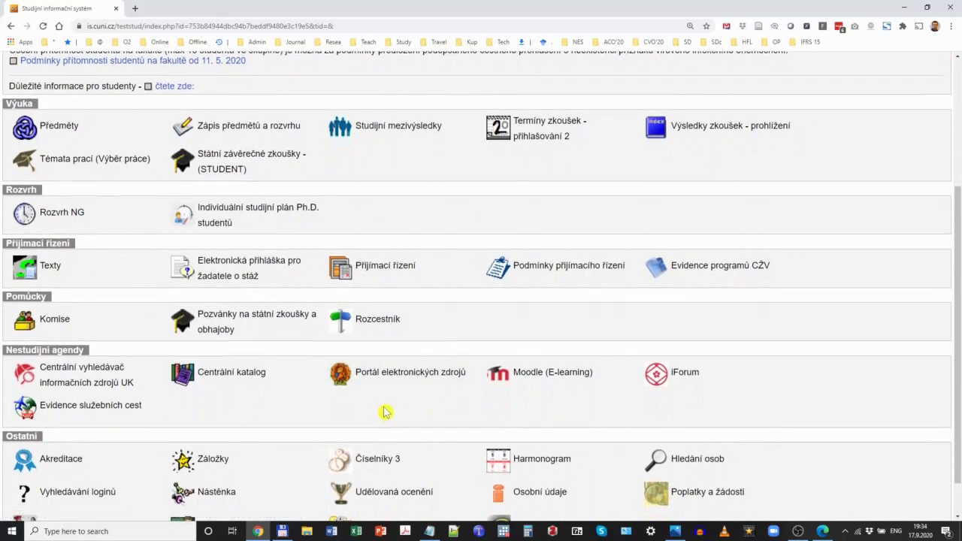
pyautogui.scroll(3, 384, 412)
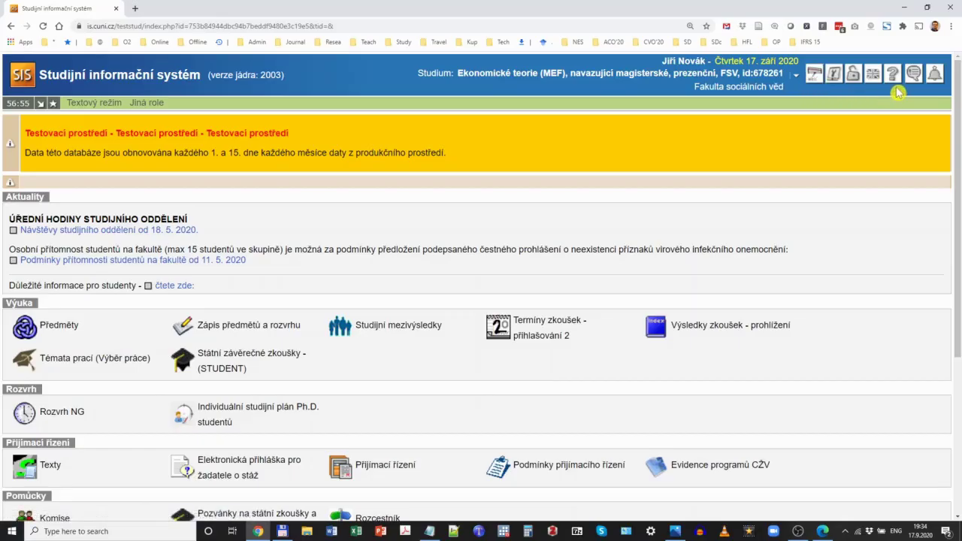
pyautogui.click(874, 75)
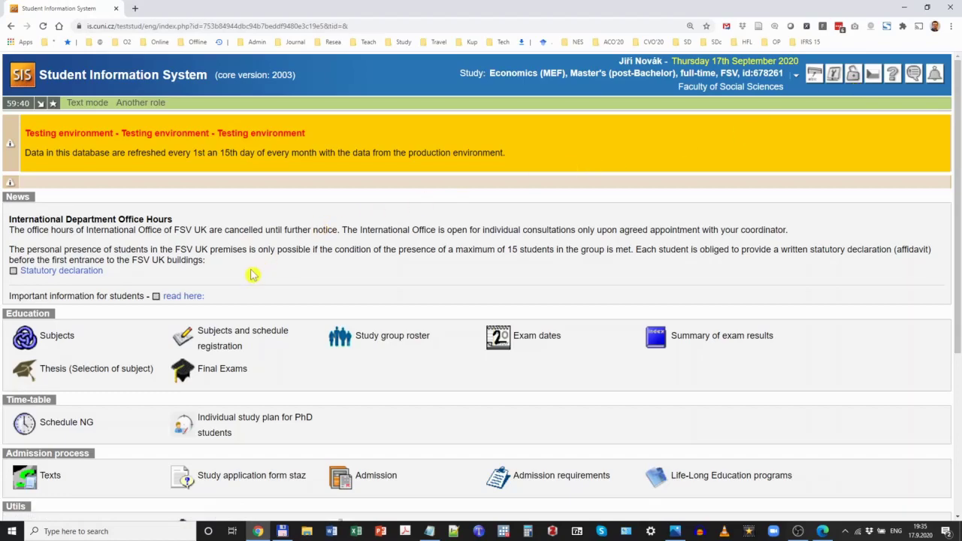
# View the course search form in the Subjects module and return to the SIS home page
pyautogui.click(66, 344)
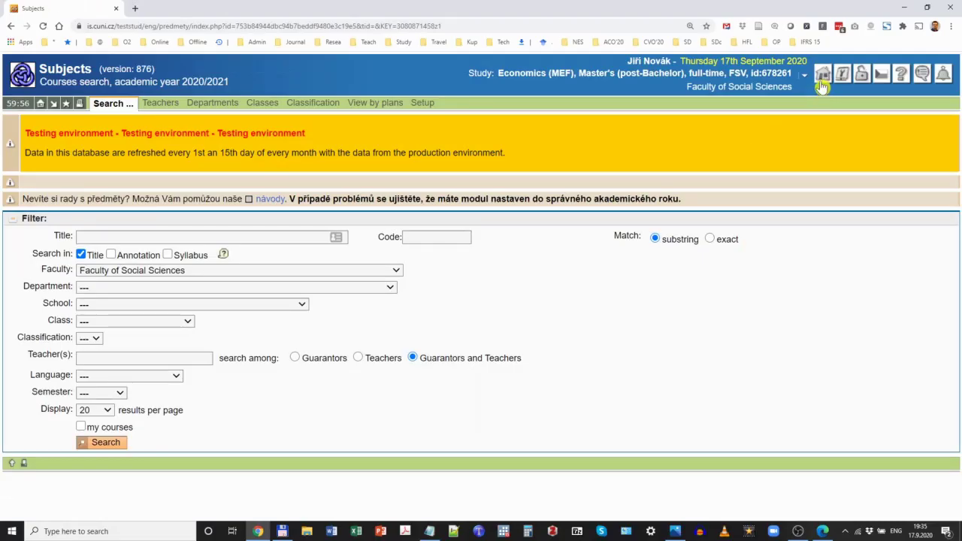
pyautogui.click(823, 76)
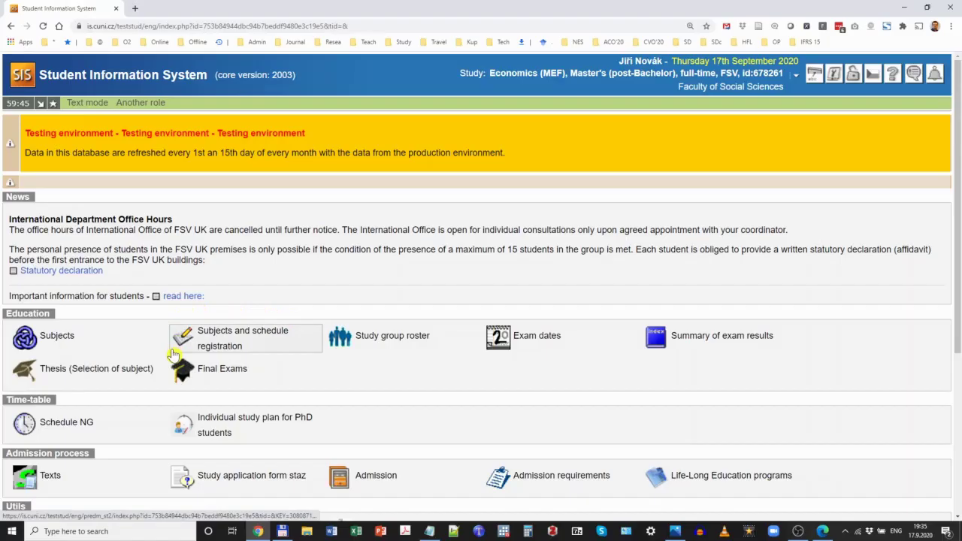
# Open Subjects and schedule registration and display the Enrollment (study plan) list with its required courses
pyautogui.click(261, 340)
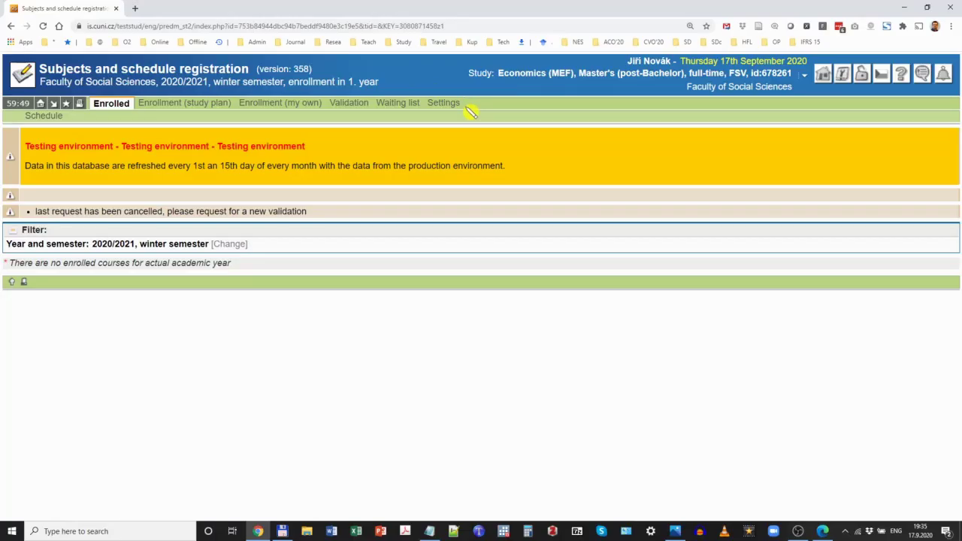
pyautogui.click(178, 107)
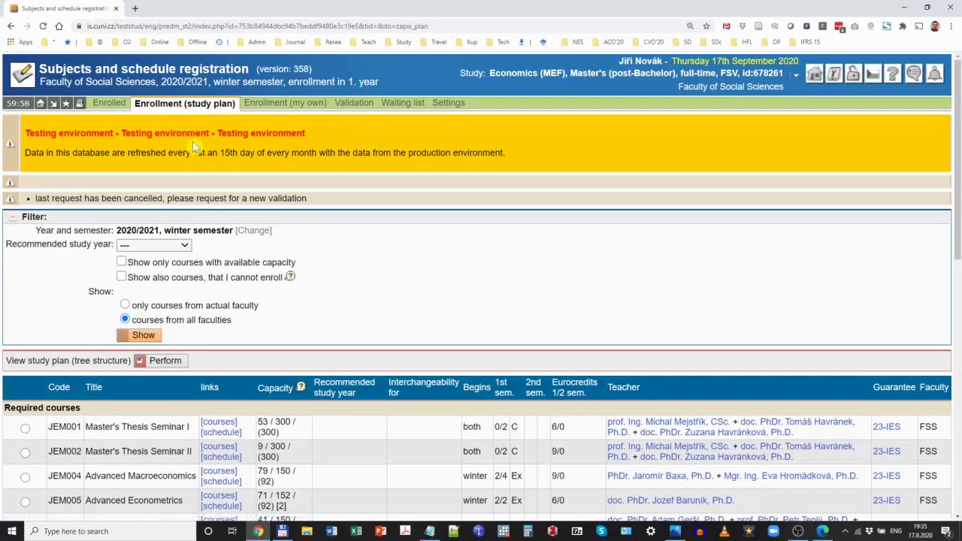
pyautogui.scroll(-2, 223, 182)
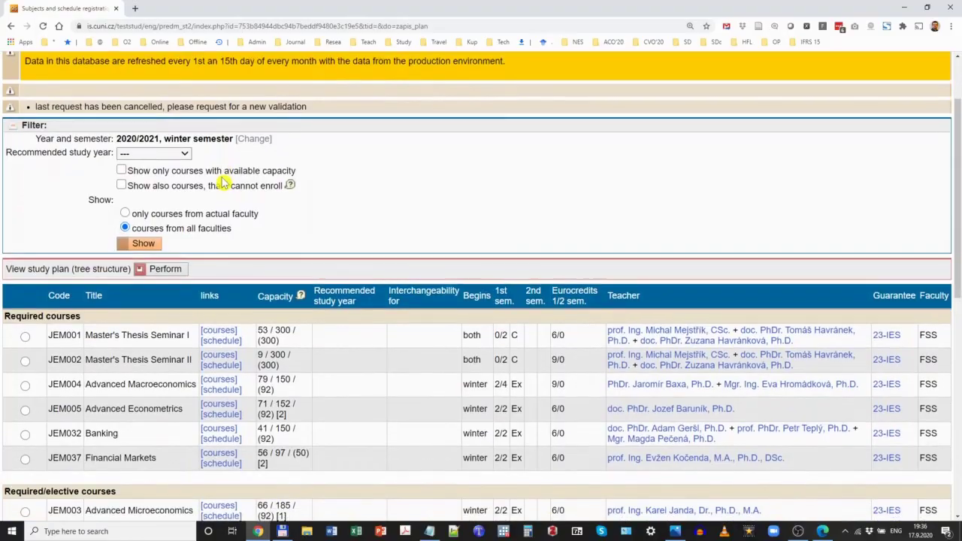
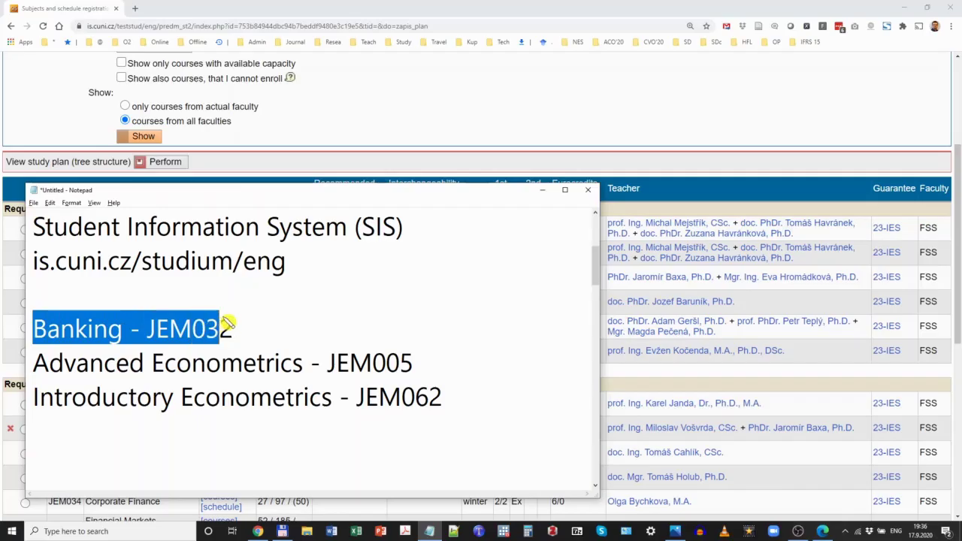
# Review the noted courses Banking, Advanced Econometrics and Introductory Econometrics in Notepad, and return to the enrollment list in Chrome
pyautogui.moveTo(37, 364); pyautogui.dragTo(414, 367)
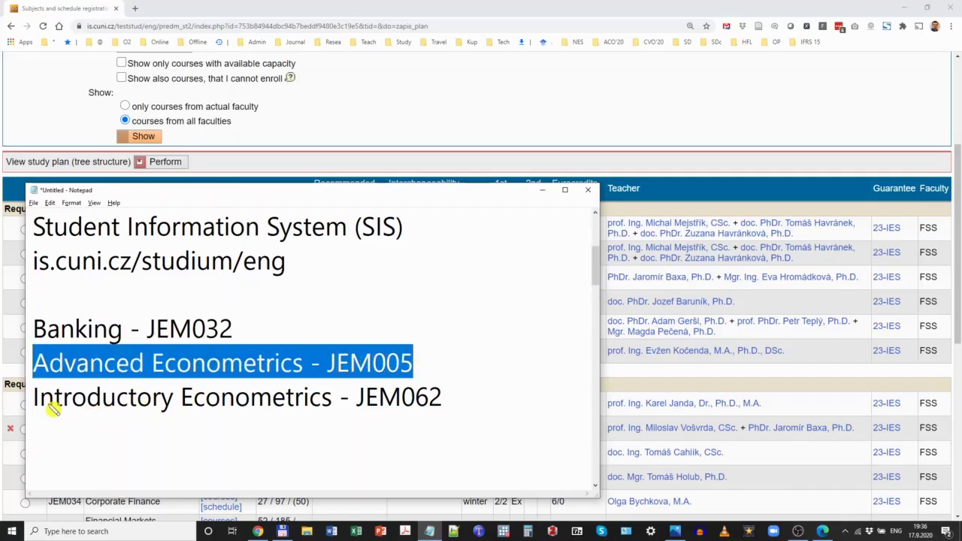
pyautogui.moveTo(34, 398); pyautogui.dragTo(447, 396)
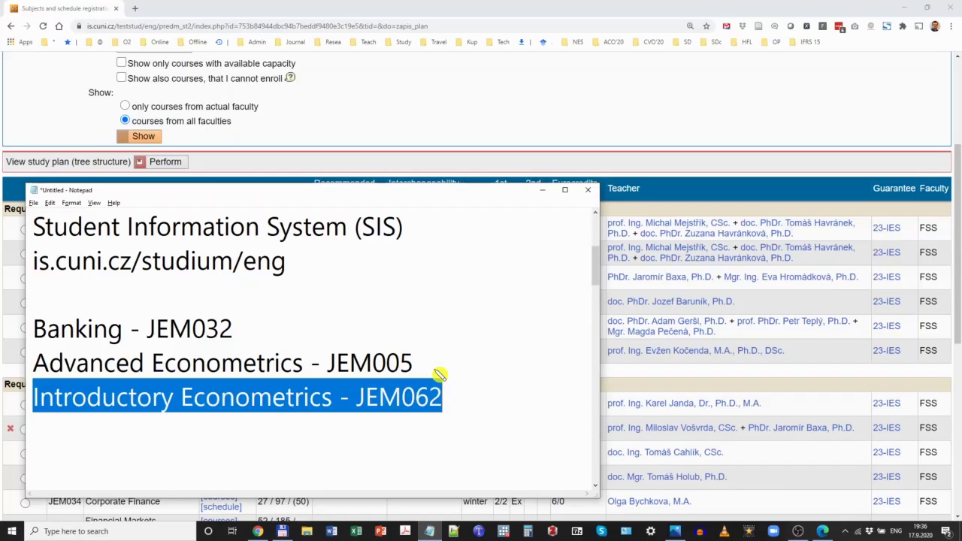
pyautogui.moveTo(235, 335); pyautogui.dragTo(57, 342)
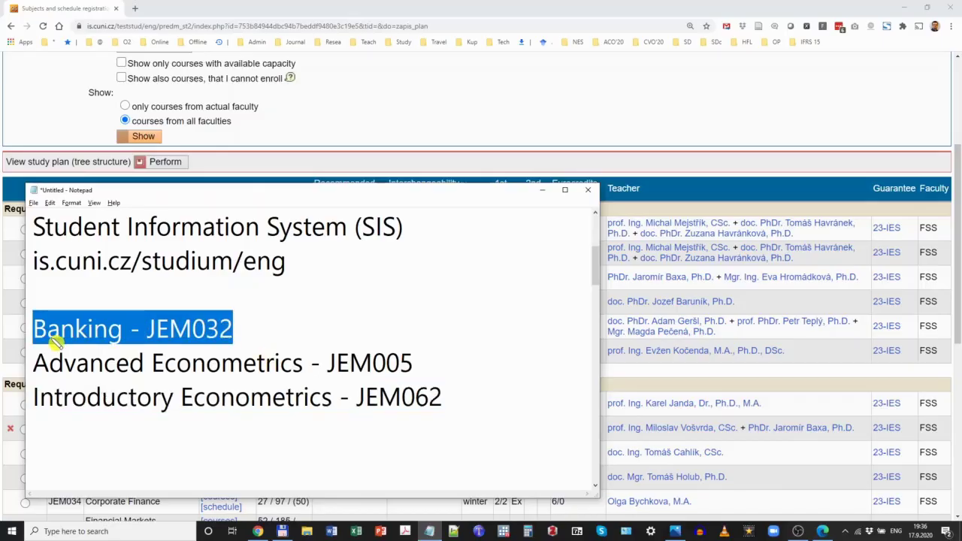
pyautogui.hotkey('alt', 'Tab')
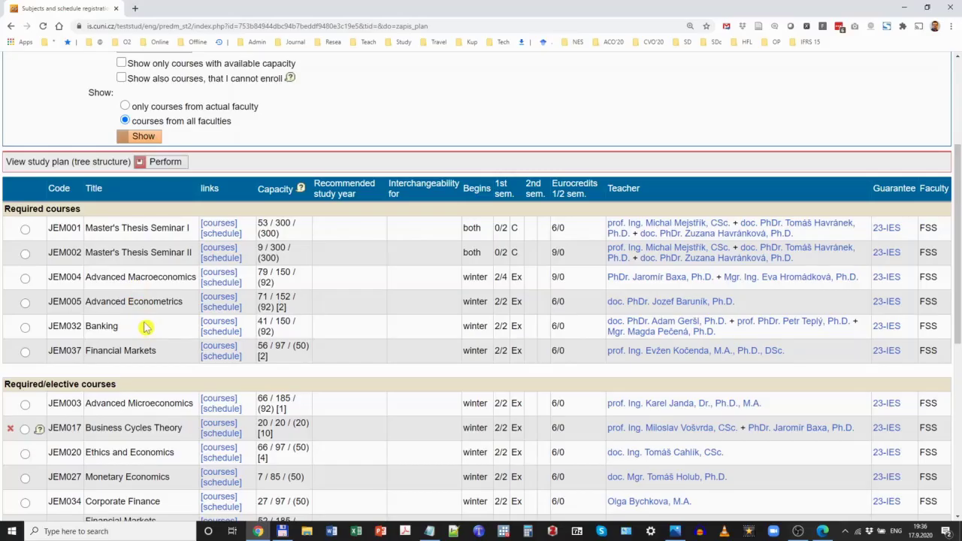
# Enroll in the required course Banking (JEM032) and review its enrollment status in the course list
pyautogui.moveTo(6, 210); pyautogui.dragTo(14, 233)
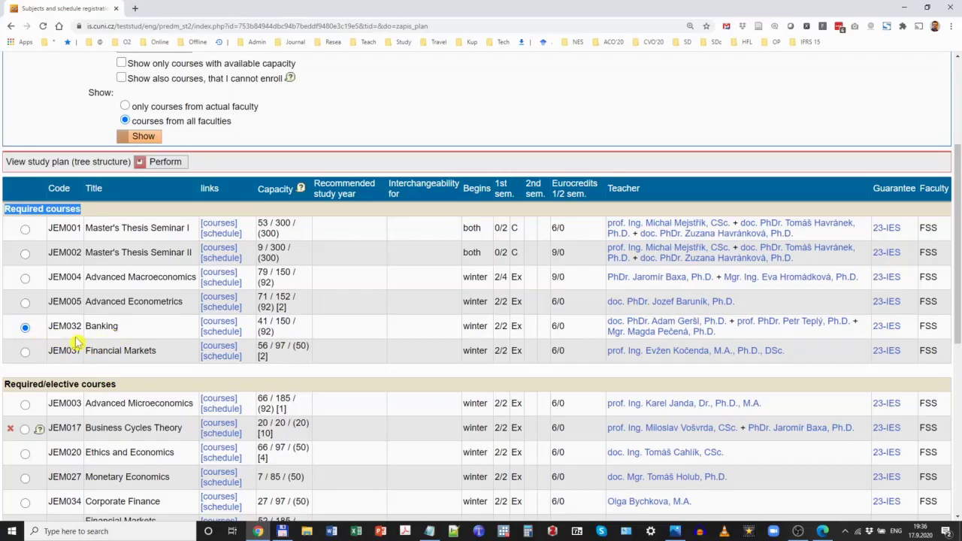
pyautogui.scroll(-5, 79, 336)
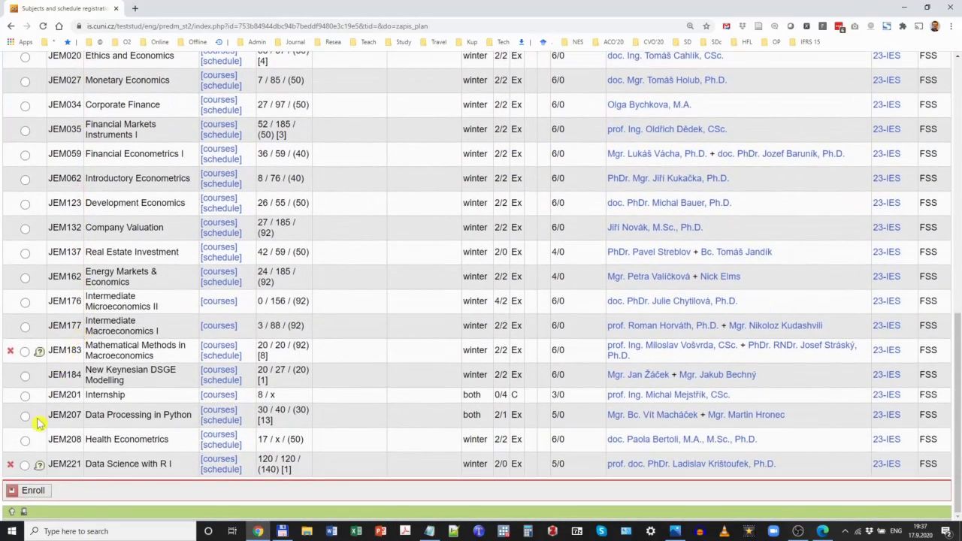
pyautogui.click(33, 492)
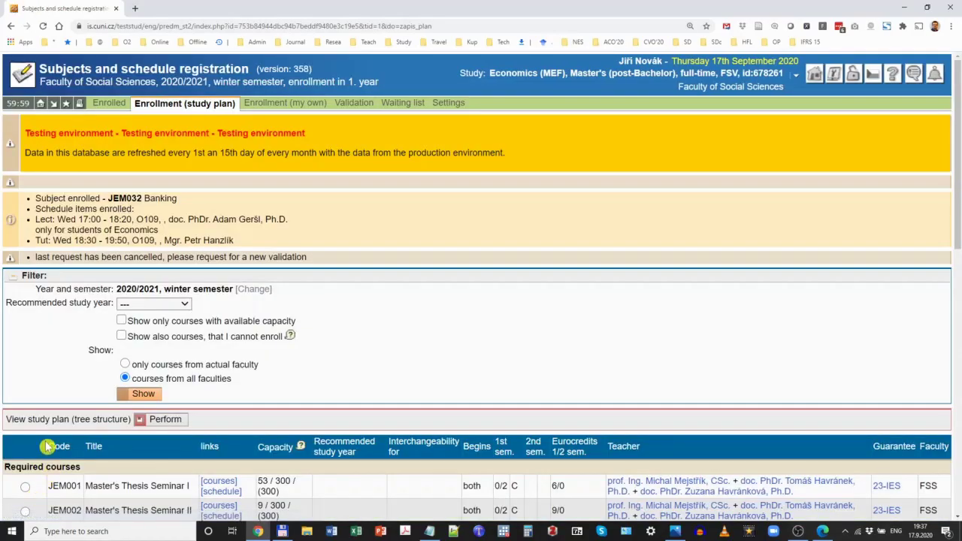
pyautogui.scroll(-1, 48, 442)
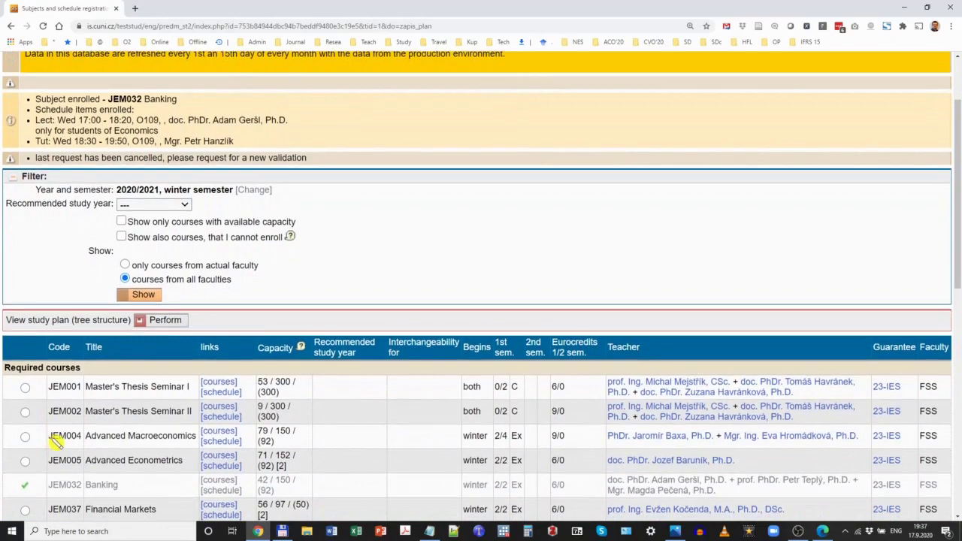
pyautogui.scroll(1, 47, 442)
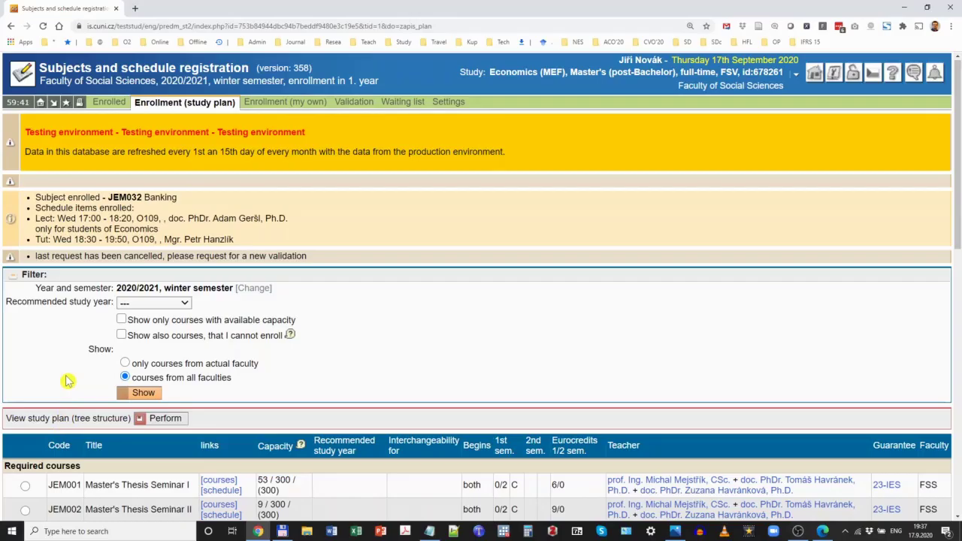
pyautogui.scroll(-2, 66, 381)
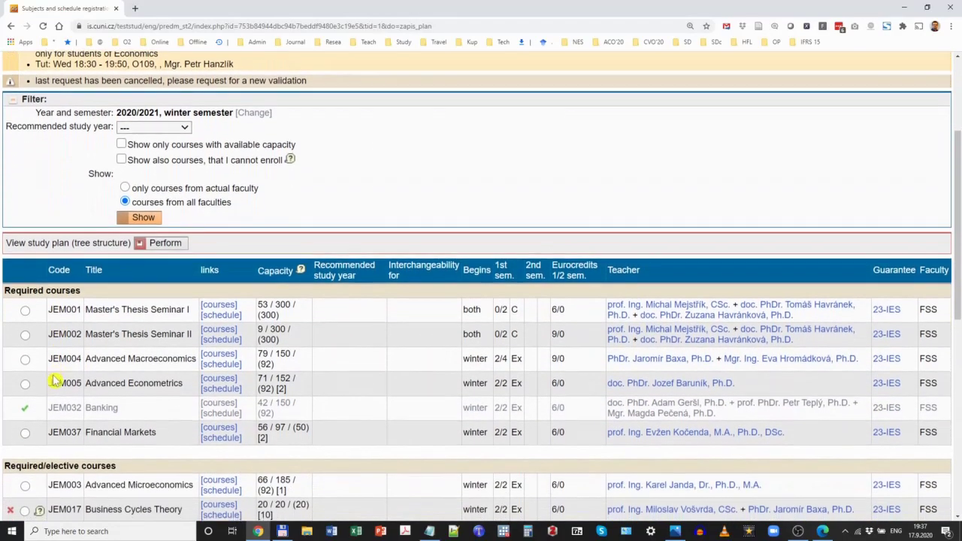
pyautogui.scroll(-1, 54, 381)
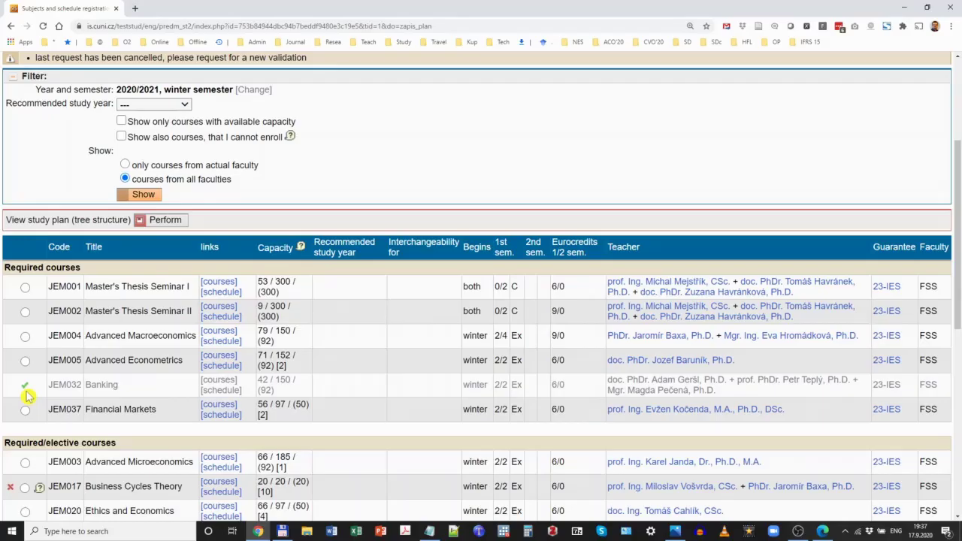
# Look up the next noted course, Advanced Econometrics - JEM005, in Notepad and return to the enrollment list in Chrome
pyautogui.hotkey('alt', 'Tab')
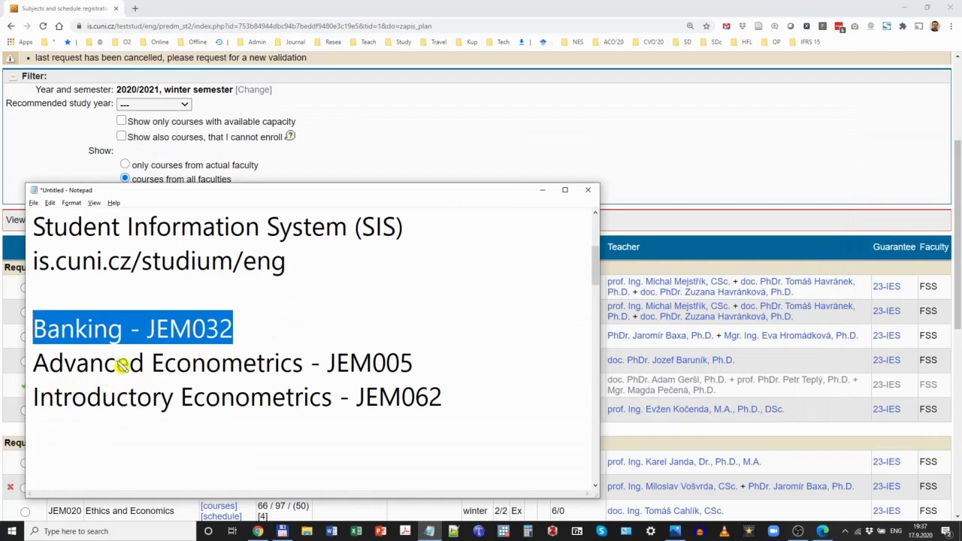
pyautogui.click(118, 364)
pyautogui.moveTo(418, 363); pyautogui.dragTo(30, 376)
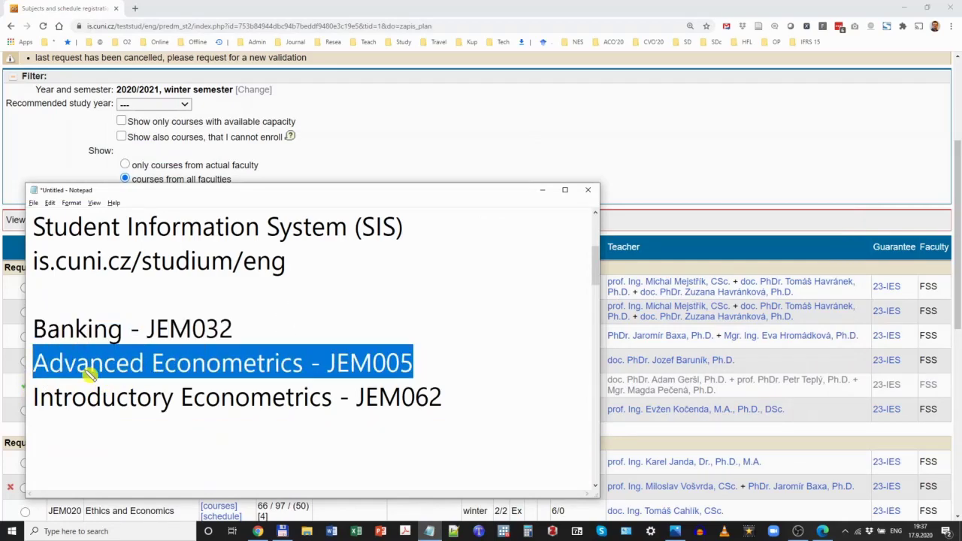
pyautogui.hotkey('alt', 'Tab')
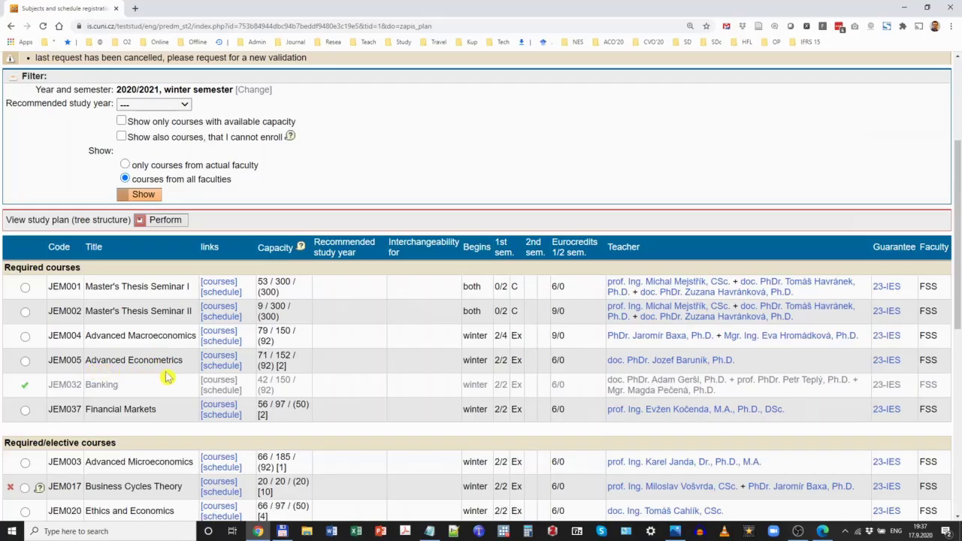
# Enroll in Advanced Econometrics (JEM005) with practical parallel 3 on Tuesday 15:30 - 16:50 in O016, and check its status in the list
pyautogui.click(25, 363)
pyautogui.scroll(-6, 41, 364)
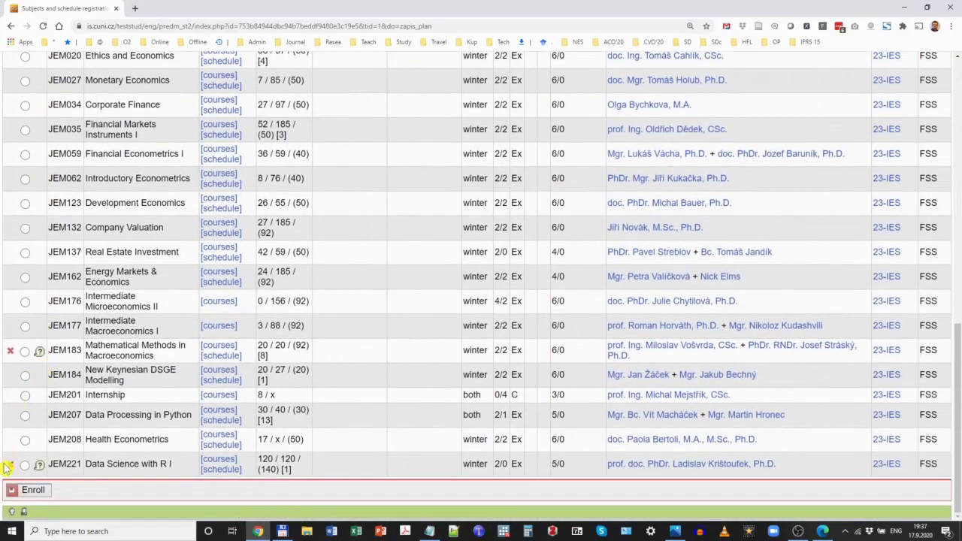
pyautogui.click(22, 491)
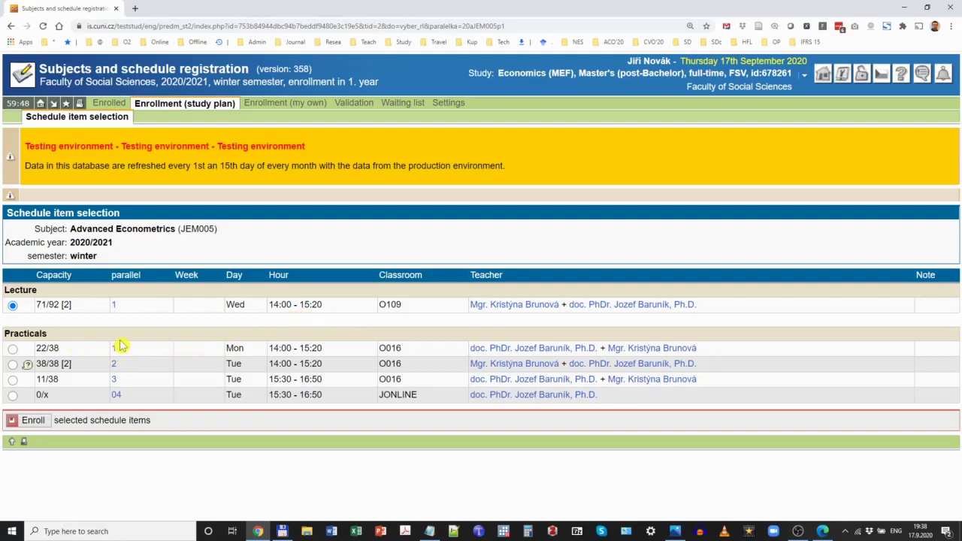
pyautogui.moveTo(72, 348); pyautogui.dragTo(64, 376)
pyautogui.click(60, 339)
pyautogui.click(12, 379)
pyautogui.click(32, 422)
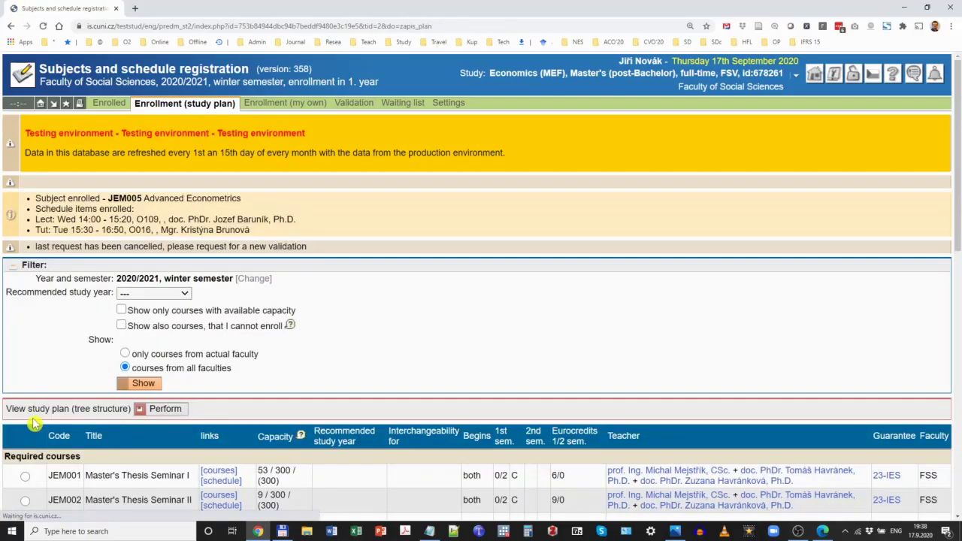
pyautogui.scroll(-3, 56, 413)
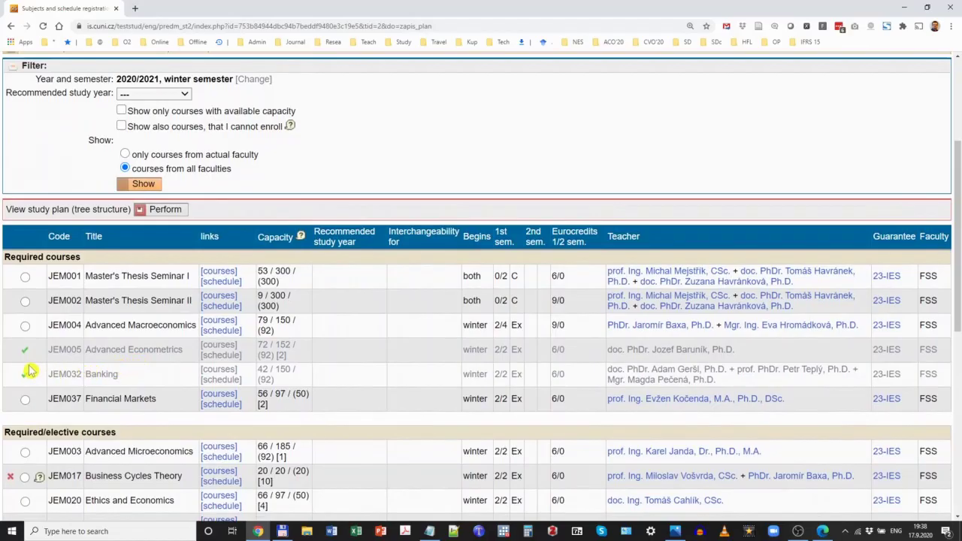
pyautogui.moveTo(30, 360)
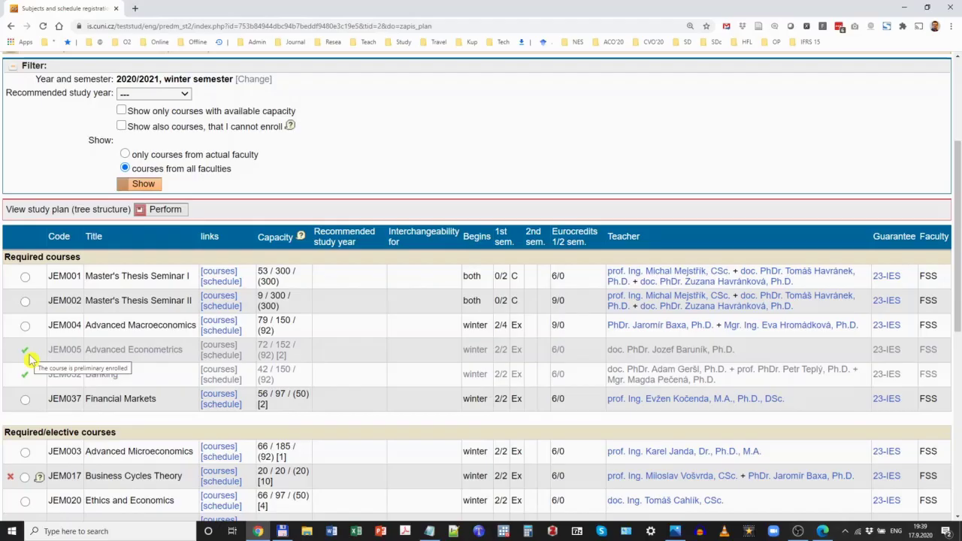
# Switch to Notepad and copy the code JEM062 of Introductory Econometrics from the noted courses
pyautogui.hotkey('alt', 'Tab')
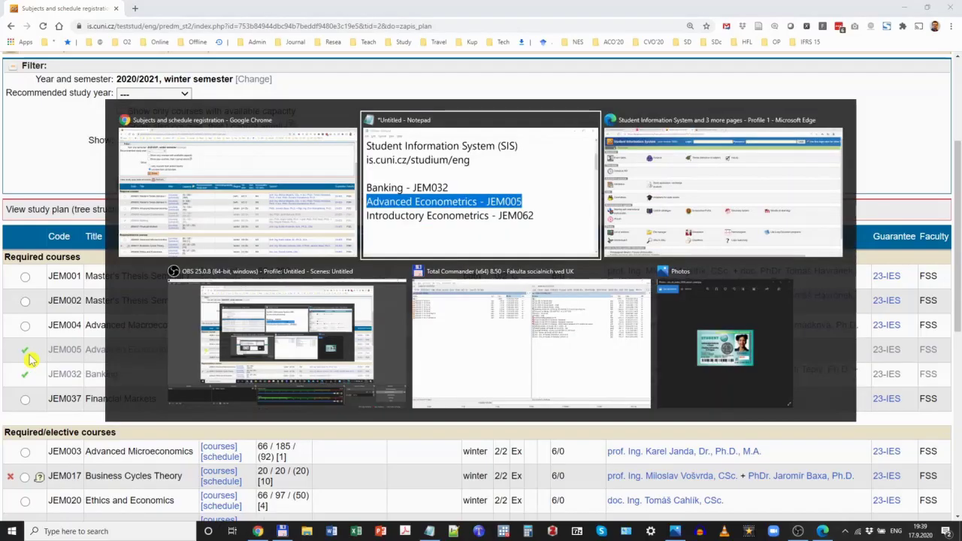
pyautogui.click(351, 399)
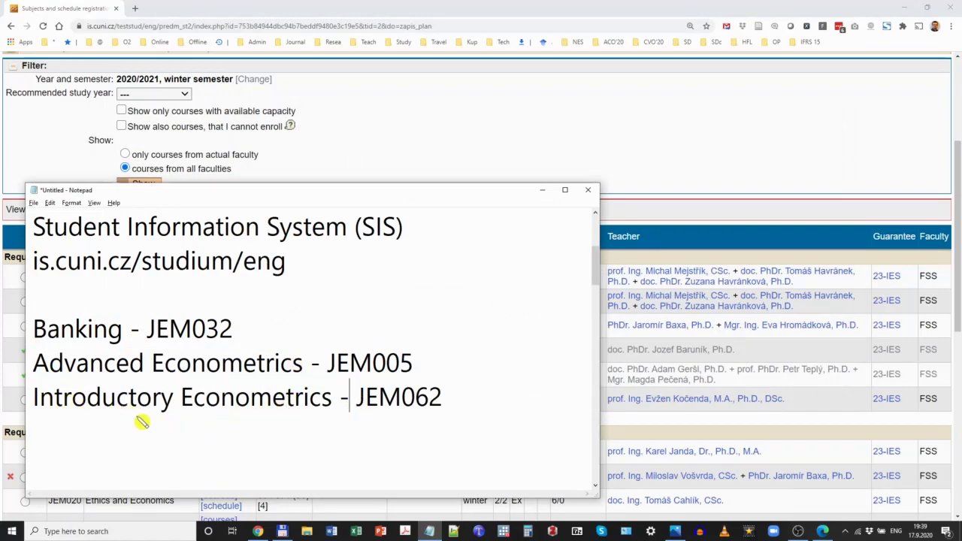
pyautogui.moveTo(463, 392); pyautogui.dragTo(35, 397)
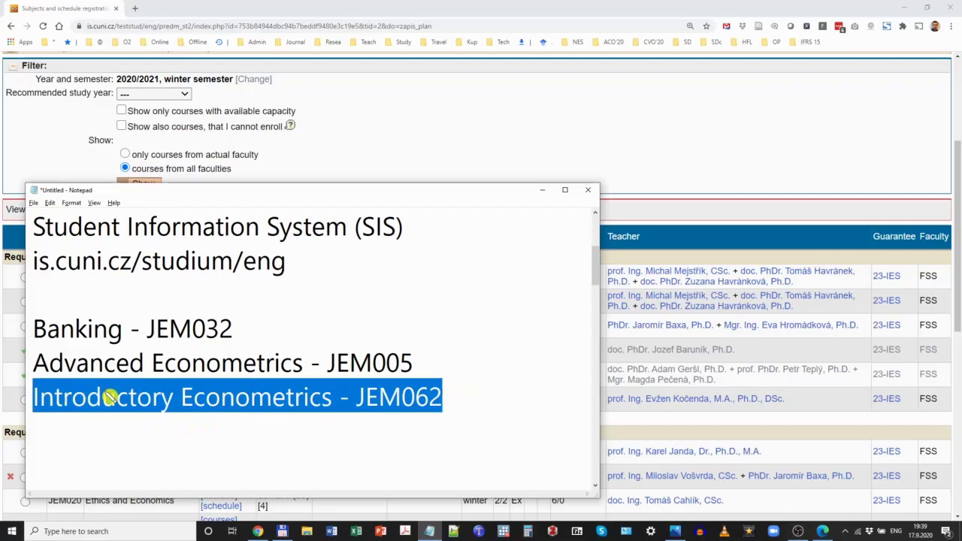
pyautogui.click(435, 400)
pyautogui.moveTo(441, 399); pyautogui.dragTo(363, 409)
pyautogui.hotkey('ctrl', 'c')
pyautogui.rightClick(380, 399)
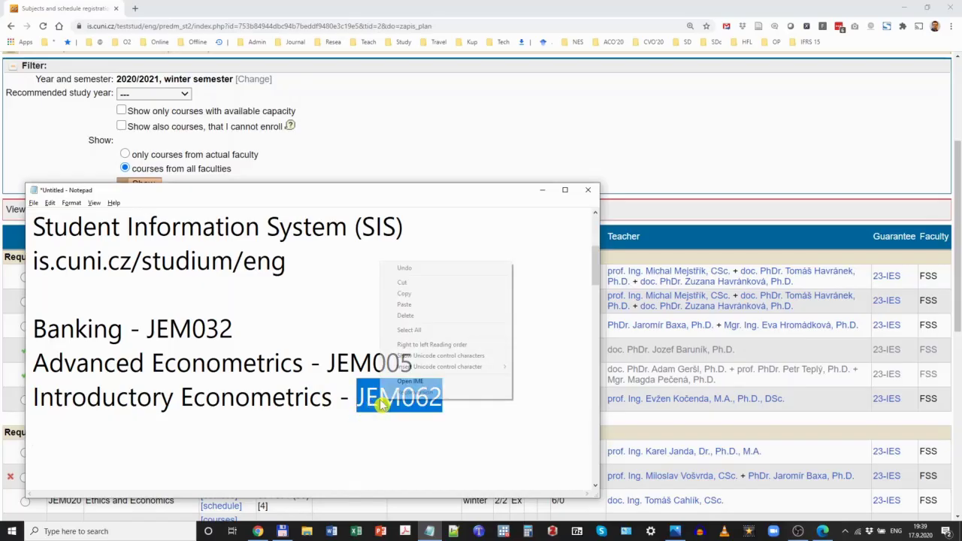
pyautogui.click(427, 294)
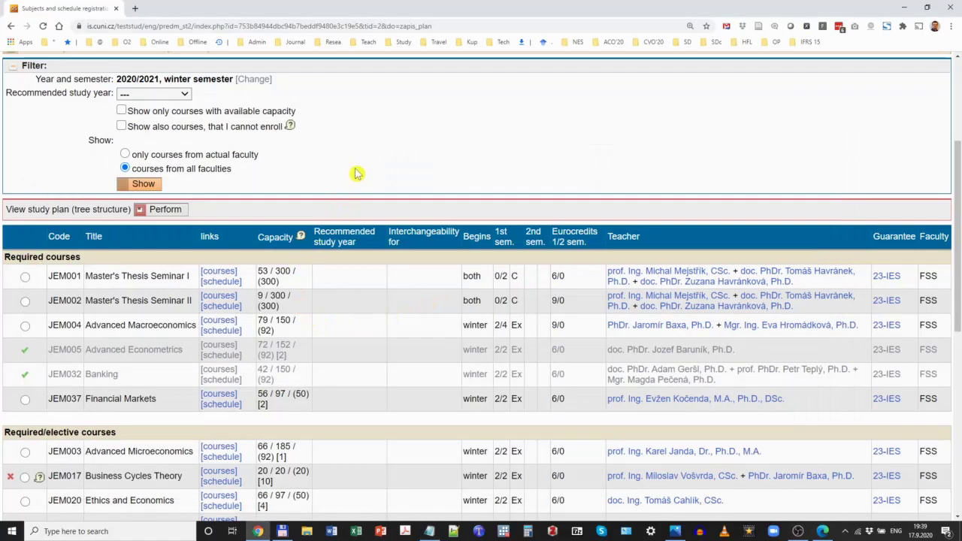
# Find the copied code JEM062 on the enrollment page in Chrome to locate Introductory Econometrics
pyautogui.hotkey('ctrl', 'f')
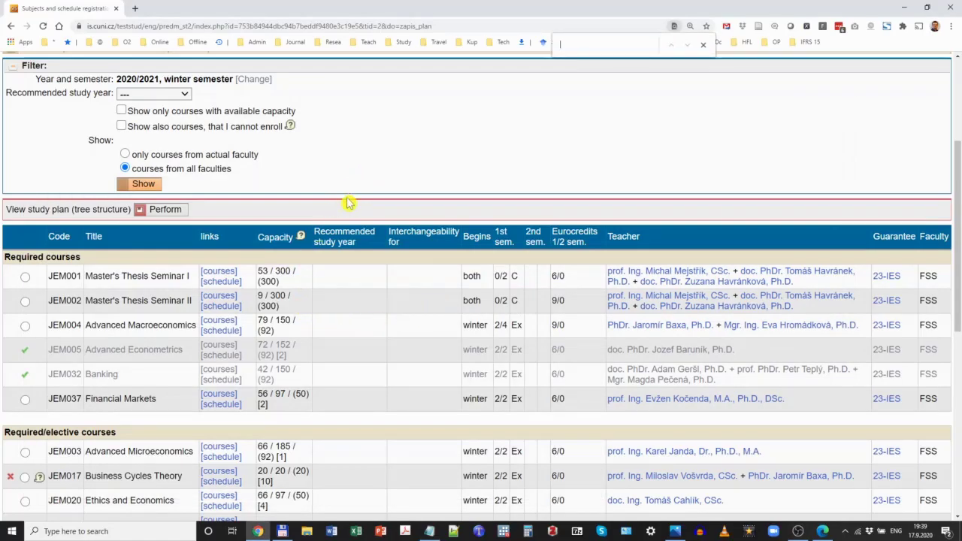
pyautogui.hotkey('ctrl', 'v')
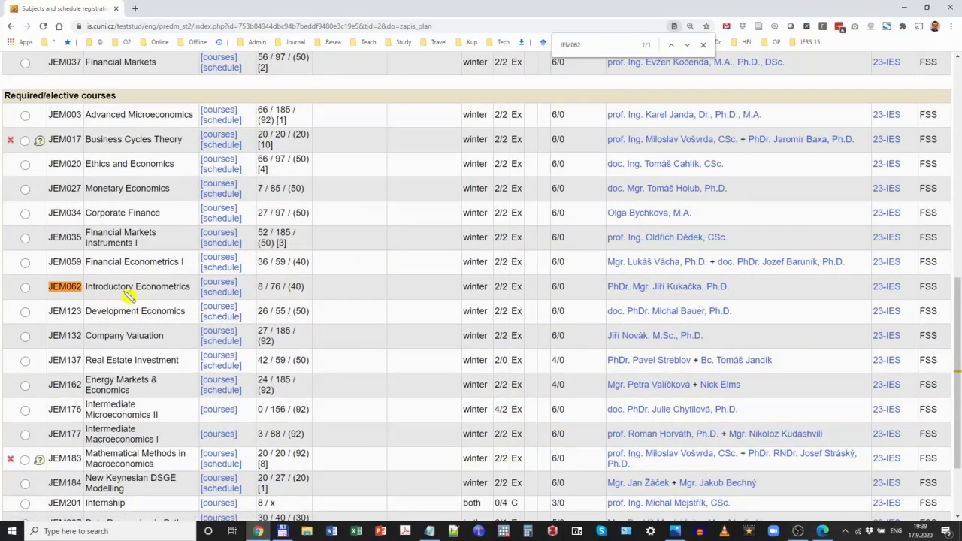
pyautogui.scroll(1, 130, 295)
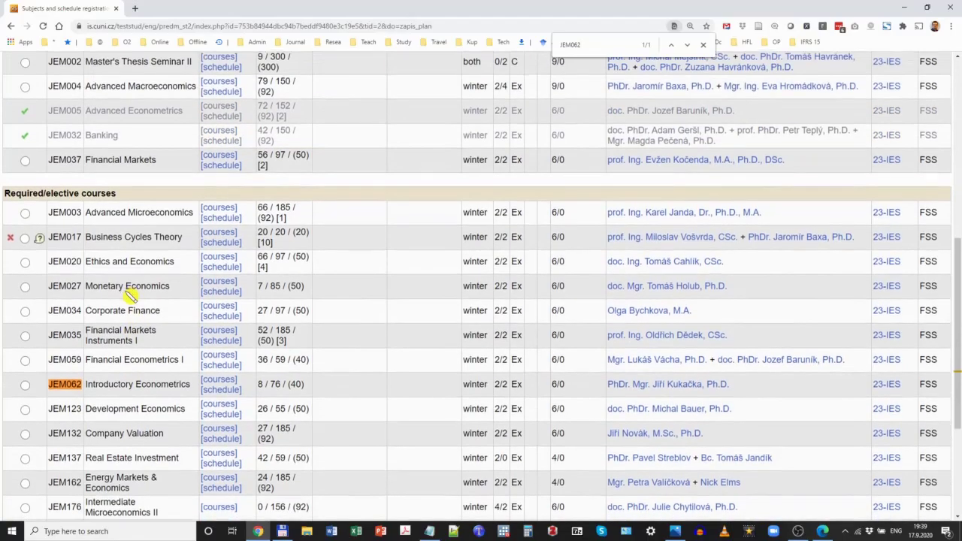
pyautogui.scroll(-3, 130, 297)
pyautogui.scroll(1, 130, 296)
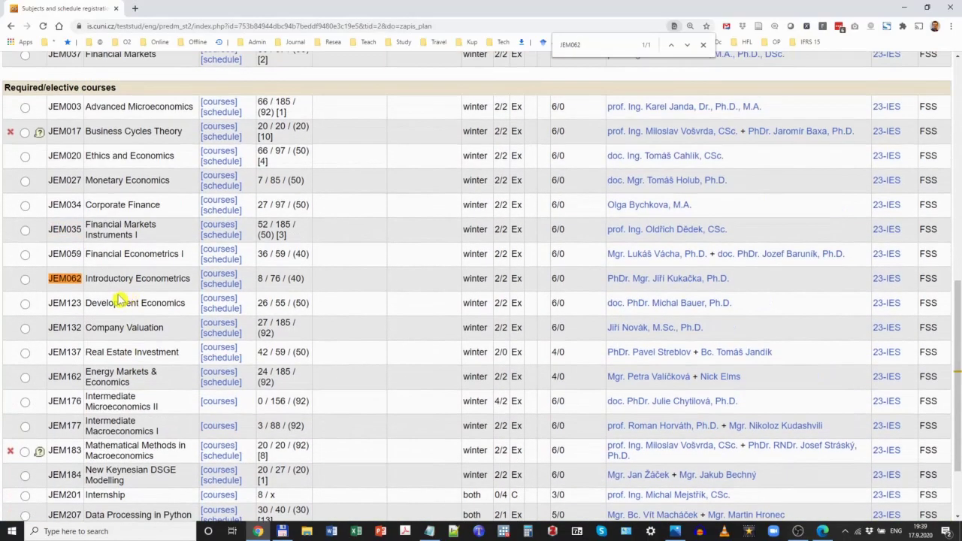
# Enroll in Introductory Econometrics (JEM062) with practical parallel 2 on Thursday 17:00 - 18:20, and review the enrolled courses in the list
pyautogui.click(24, 278)
pyautogui.scroll(-3, 41, 301)
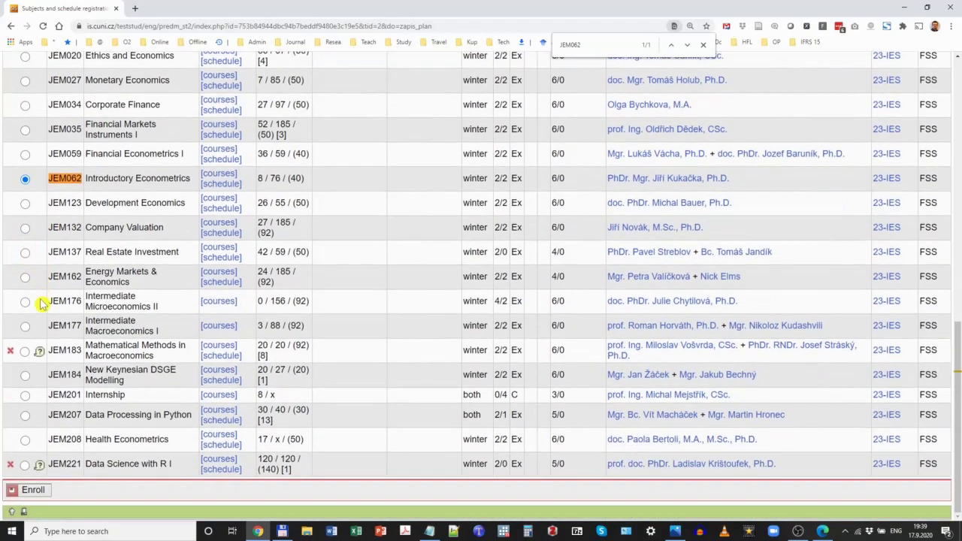
pyautogui.click(33, 489)
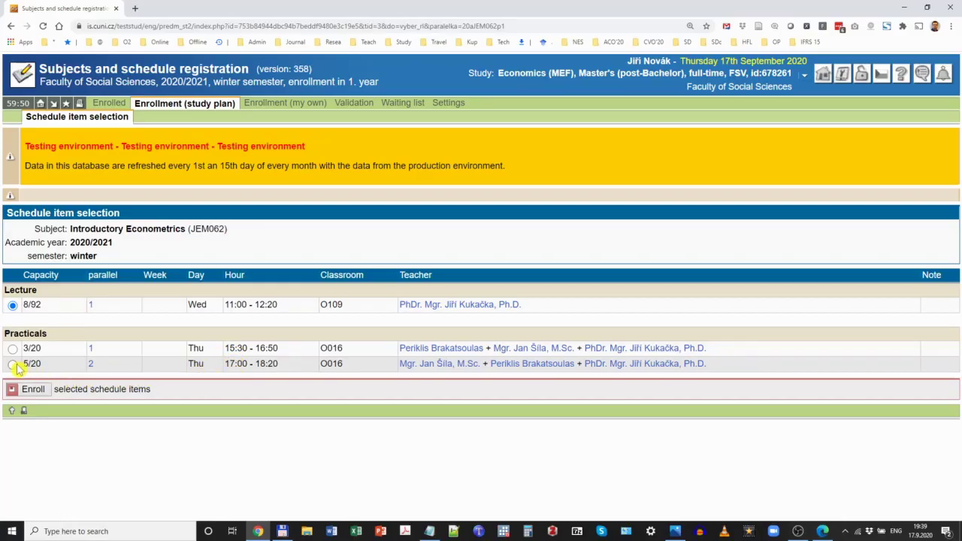
pyautogui.click(33, 389)
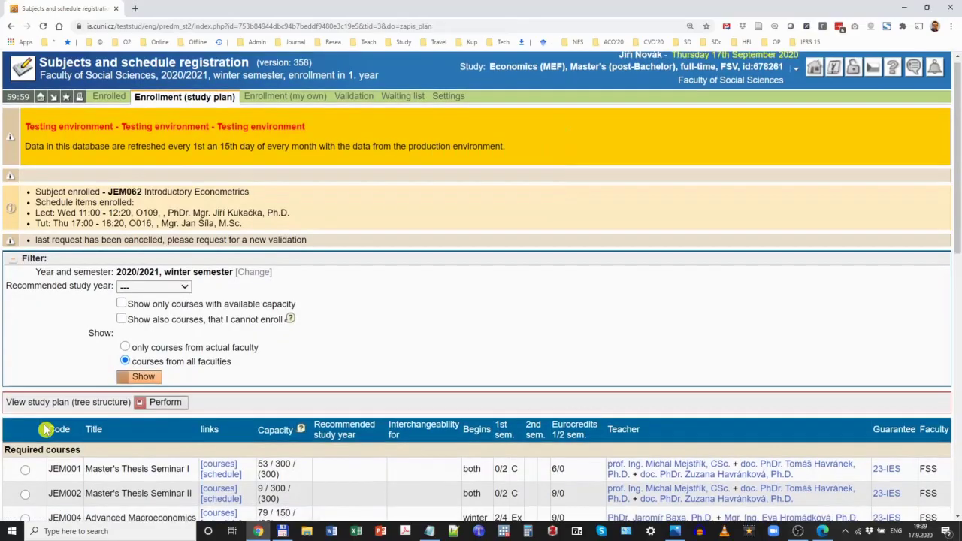
pyautogui.scroll(-2, 94, 348)
pyautogui.scroll(-6, 94, 347)
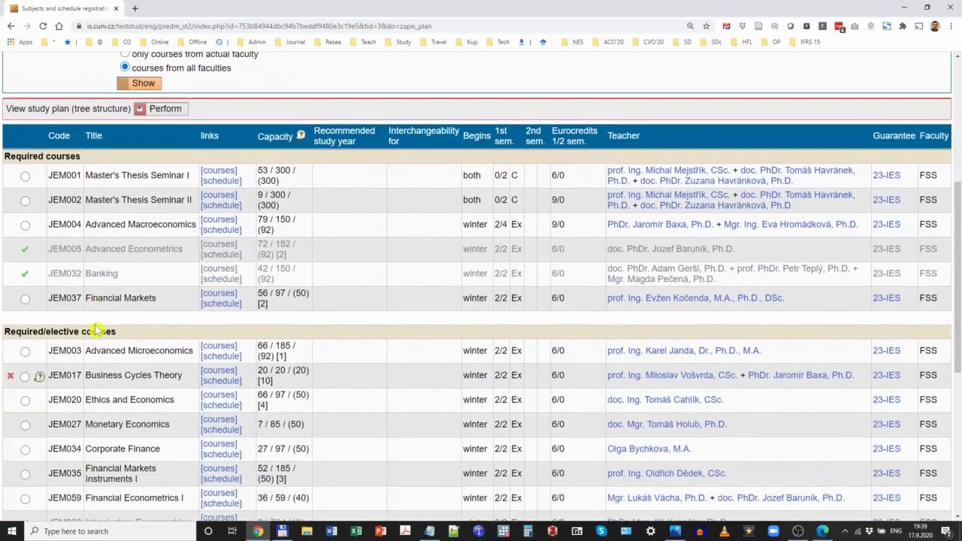
pyautogui.scroll(-1, 102, 323)
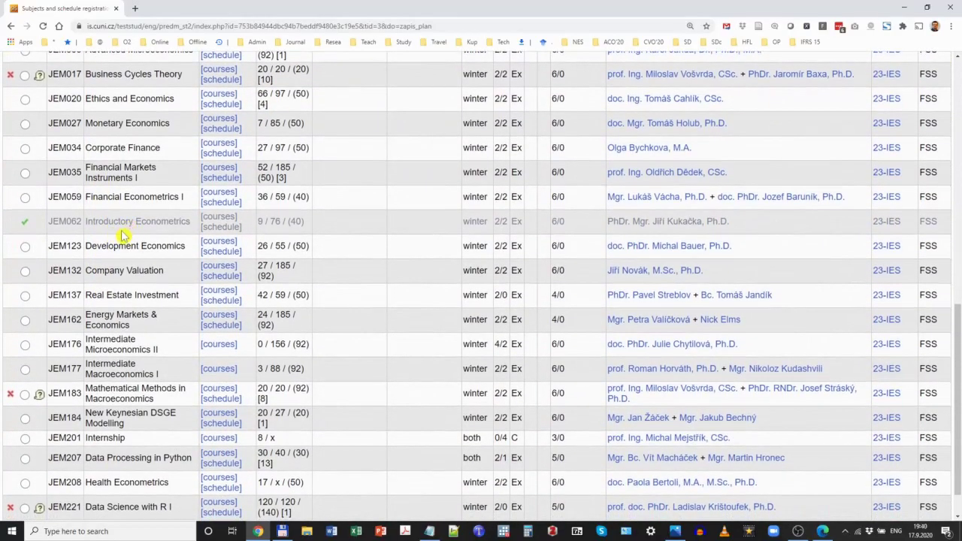
pyautogui.scroll(6, 125, 234)
pyautogui.scroll(2, 125, 239)
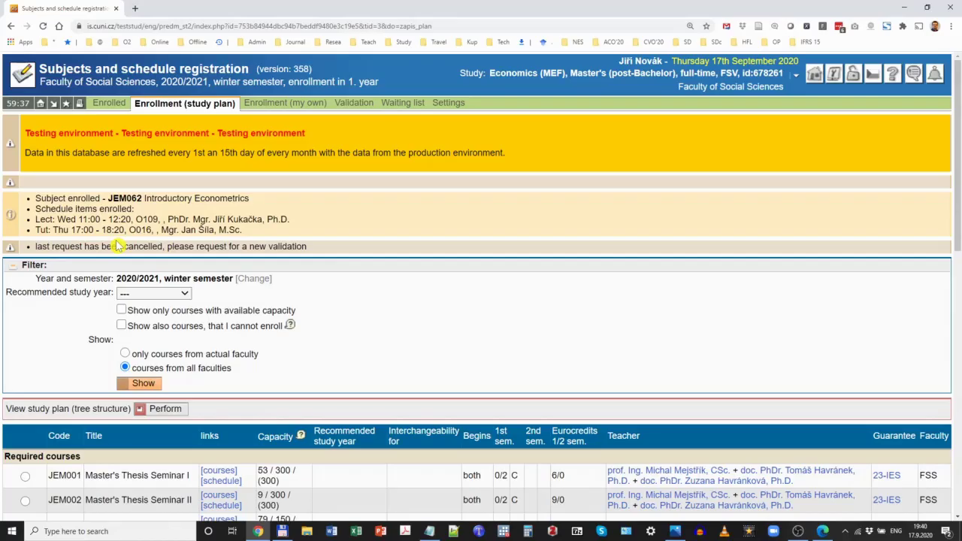
# Open the enrolled courses and change the Introductory Econometrics practical to parallel 1, Thursday 15:30 - 16:50
pyautogui.click(112, 106)
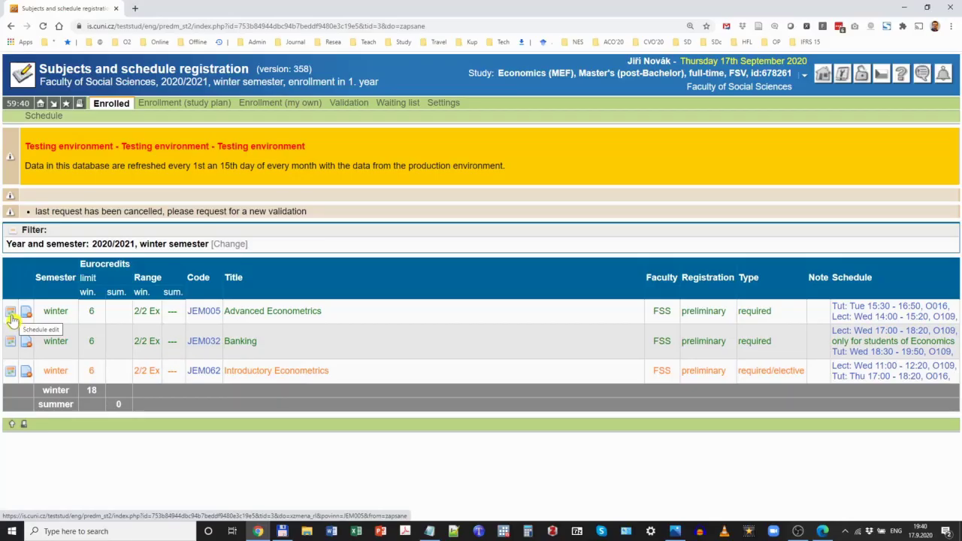
pyautogui.click(11, 376)
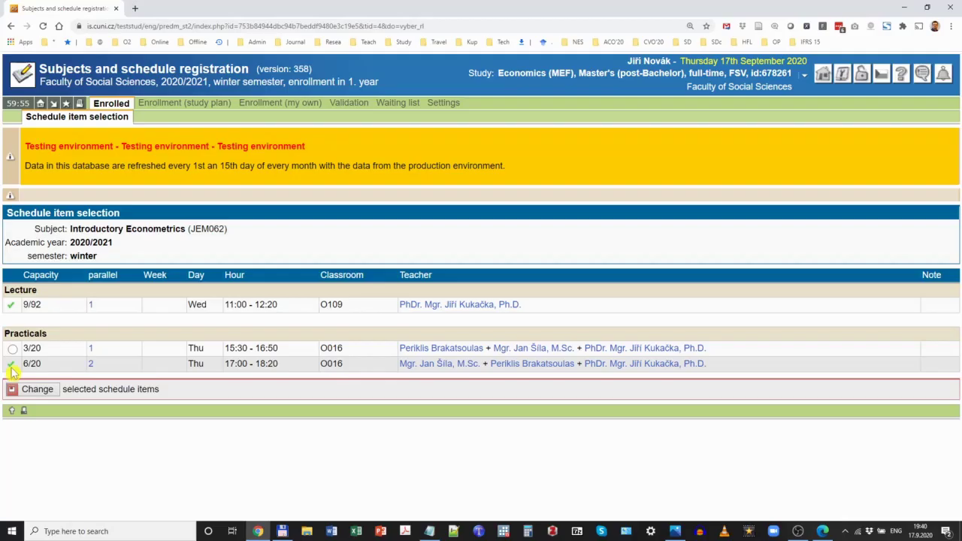
pyautogui.click(12, 348)
pyautogui.click(23, 389)
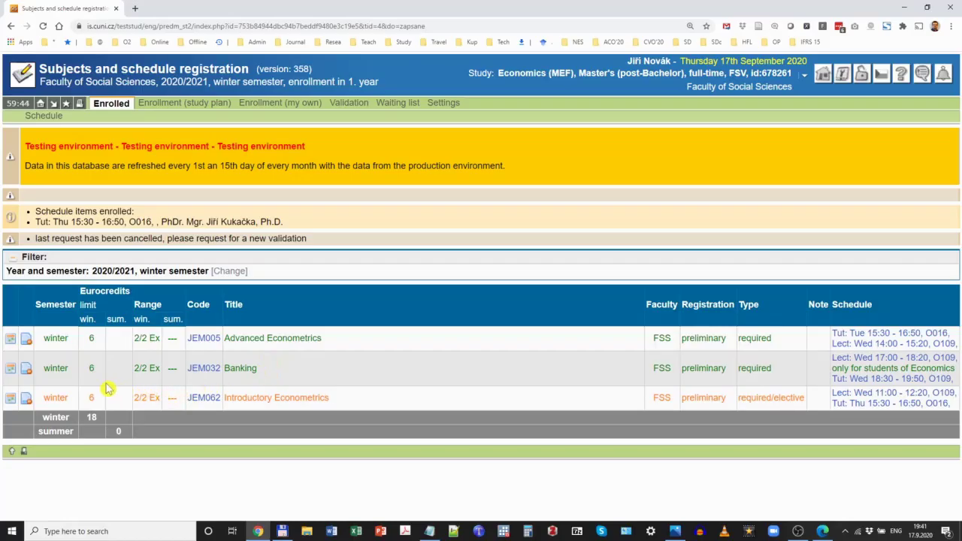
# Cancel the preliminary registration of Banking (JEM032) in the enrolled courses
pyautogui.click(27, 369)
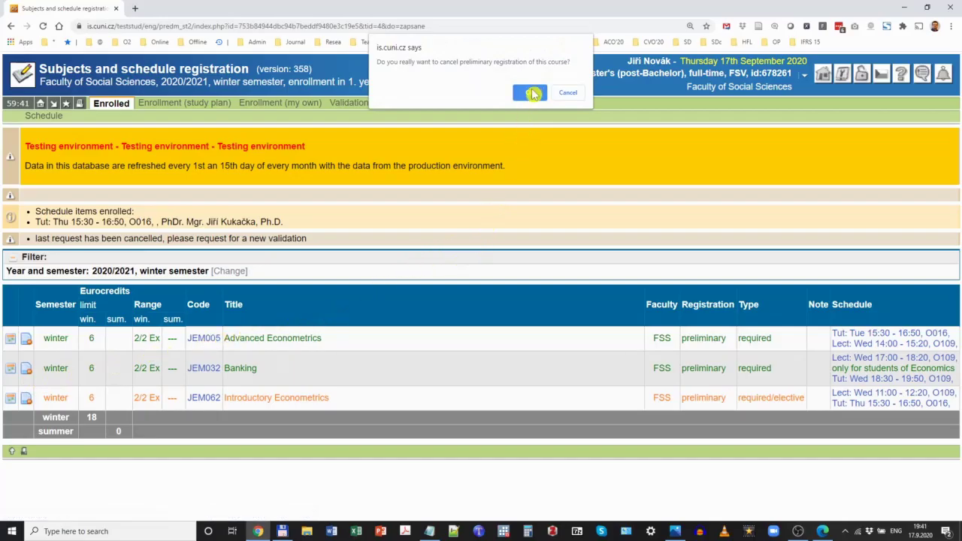
pyautogui.click(536, 93)
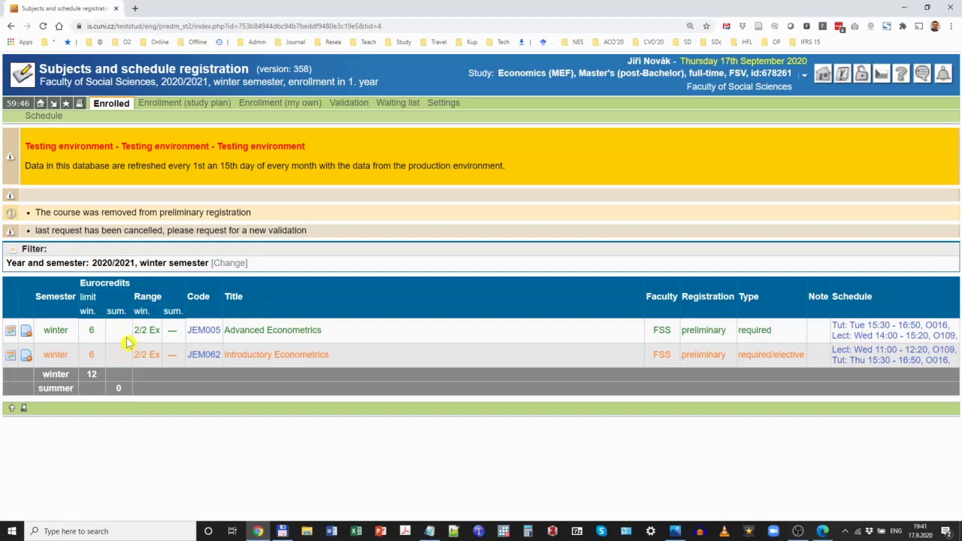
# Review the weekly winter semester 2020/2021 schedule with the enrolled and alternative events, and return to the list of enrolled courses
pyautogui.click(48, 121)
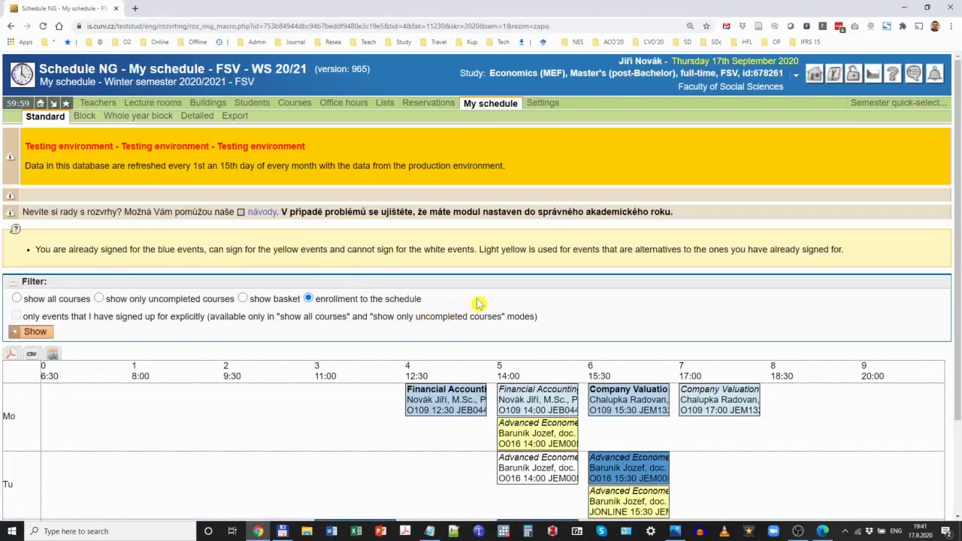
pyautogui.scroll(-2, 473, 305)
pyautogui.scroll(-1, 553, 312)
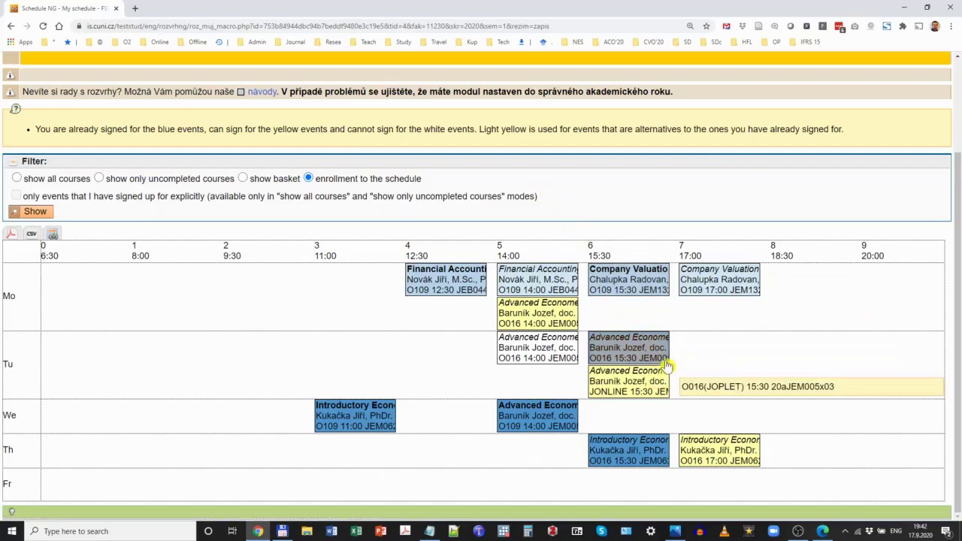
pyautogui.scroll(3, 654, 360)
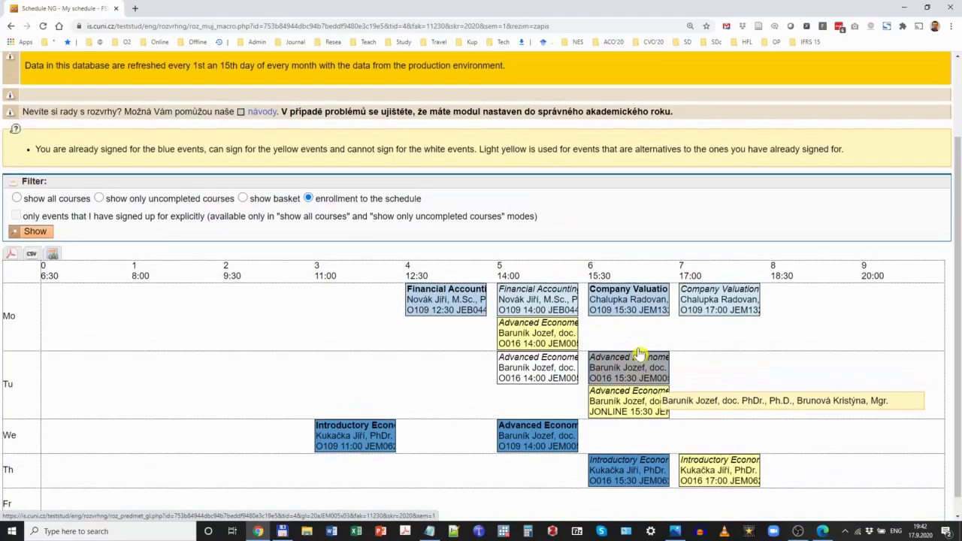
pyautogui.scroll(1, 637, 352)
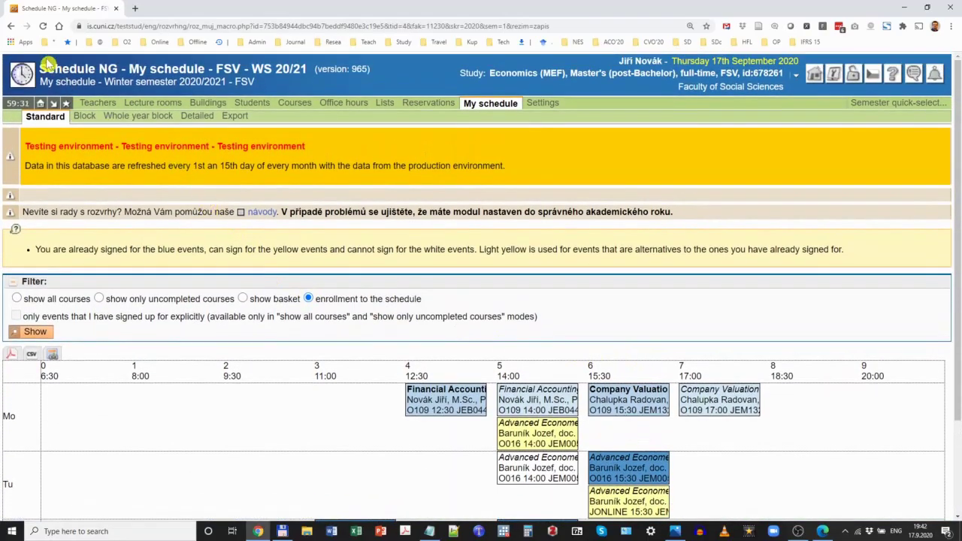
pyautogui.click(10, 27)
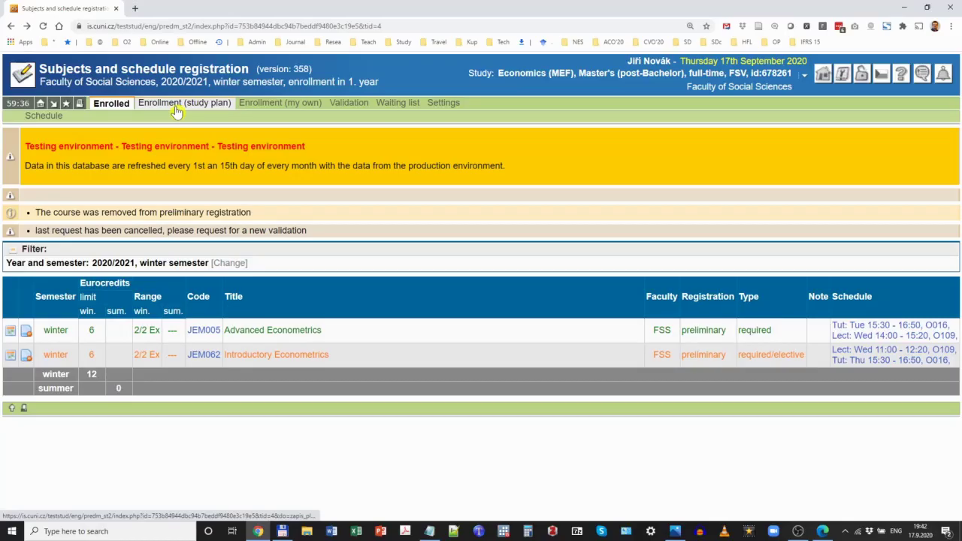
# Open the enrollment for courses of one's own choice and copy the Czech as a Foreign Language I code JLB100 from the Notepad notes
pyautogui.click(304, 110)
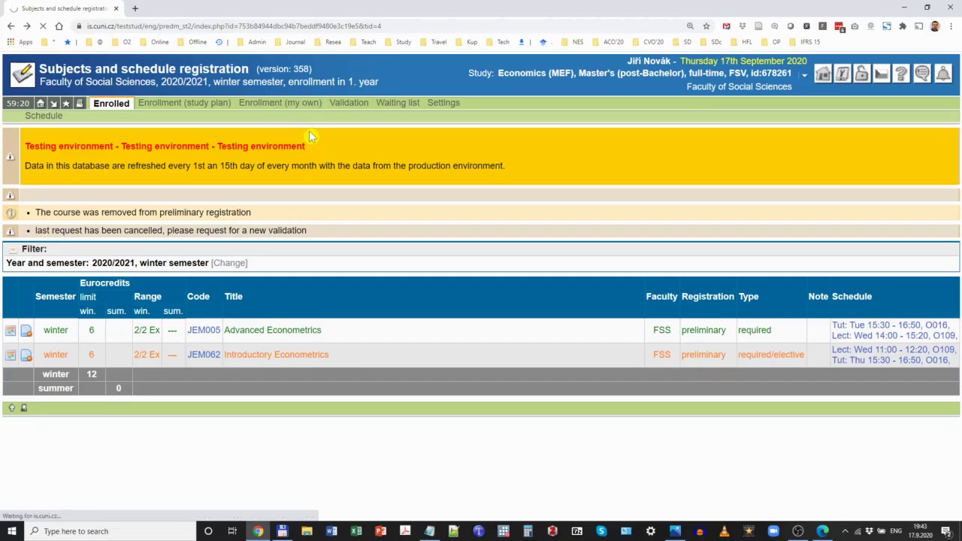
pyautogui.hotkey('alt', 'Tab')
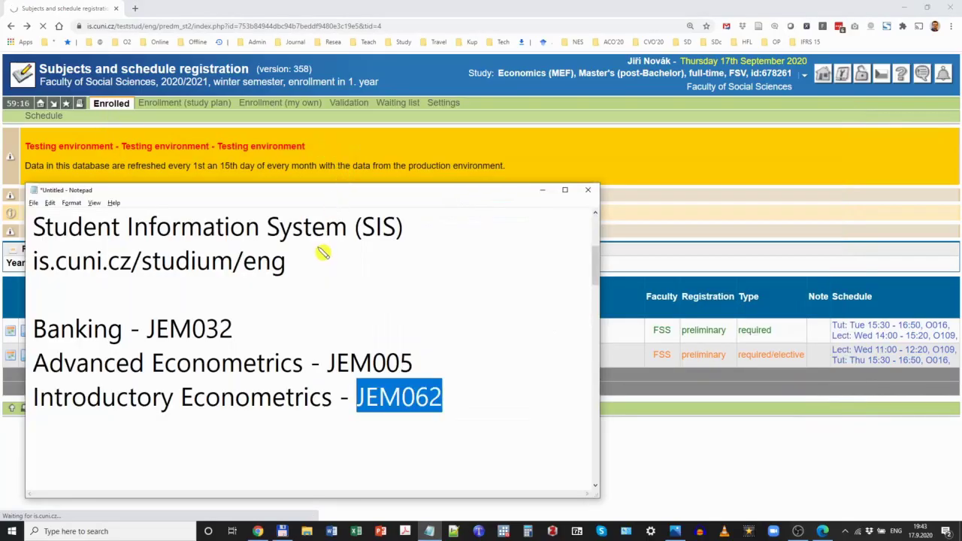
pyautogui.scroll(-5, 323, 254)
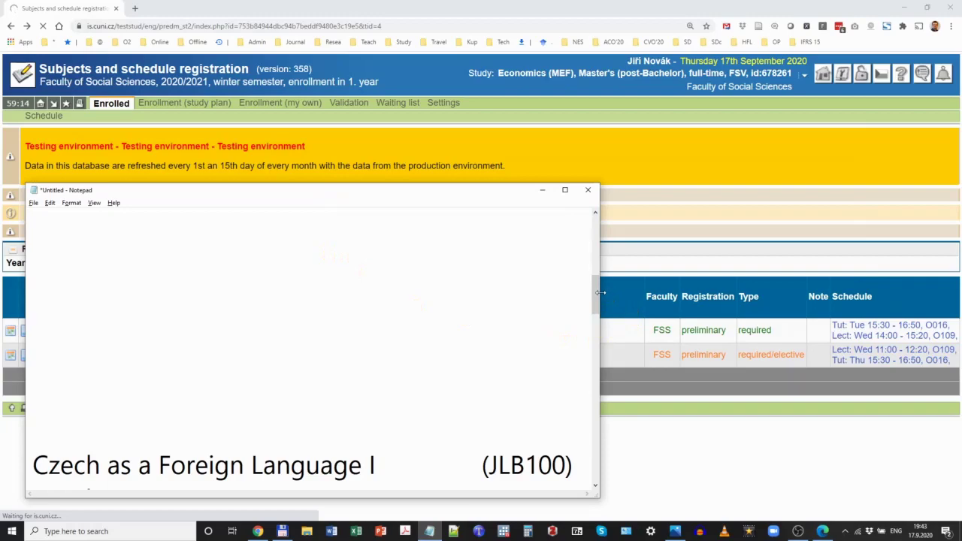
pyautogui.moveTo(595, 301); pyautogui.dragTo(599, 330)
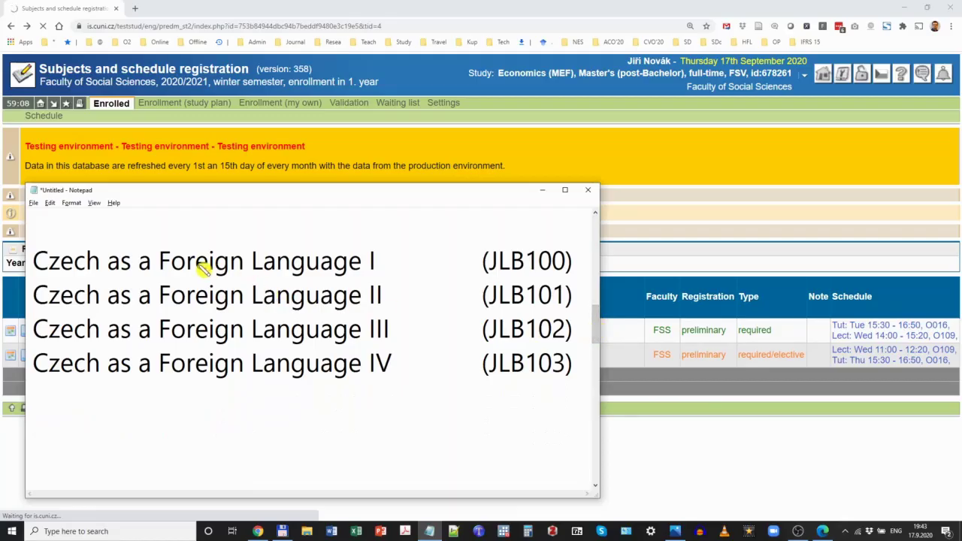
pyautogui.click(493, 263)
pyautogui.moveTo(496, 263); pyautogui.dragTo(569, 275)
pyautogui.rightClick(551, 263)
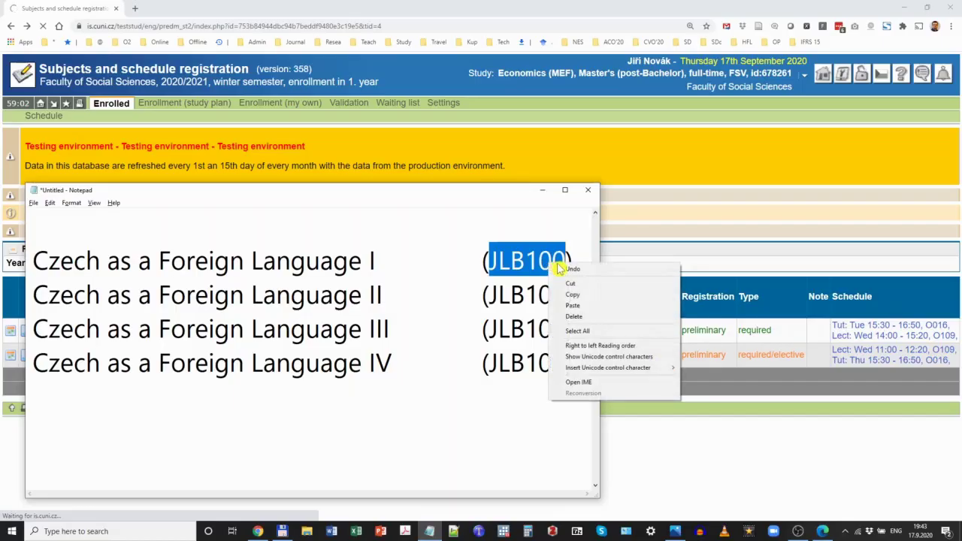
pyautogui.click(581, 295)
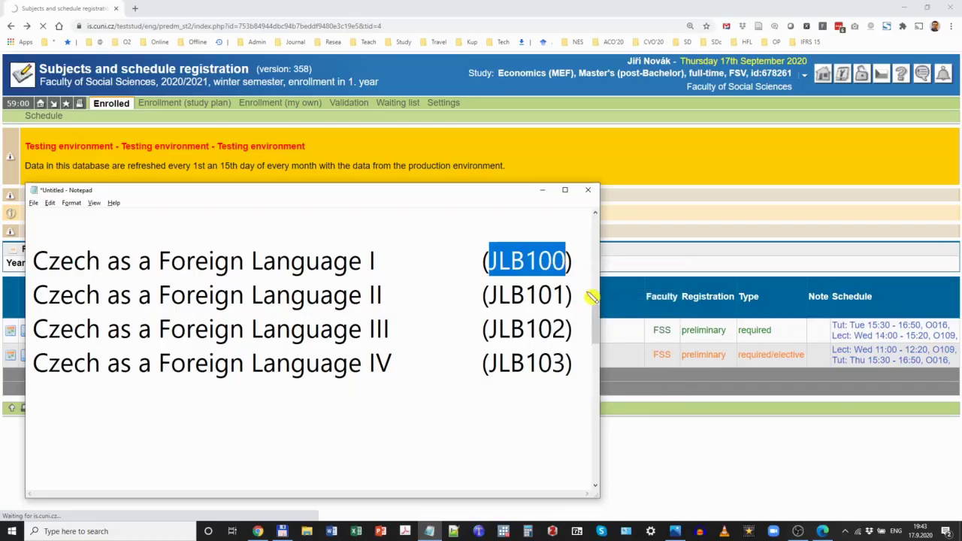
# Switch to Chrome and search the Faculty of Social Sciences courses for subject code JLB100
pyautogui.hotkey('alt', 'Tab')
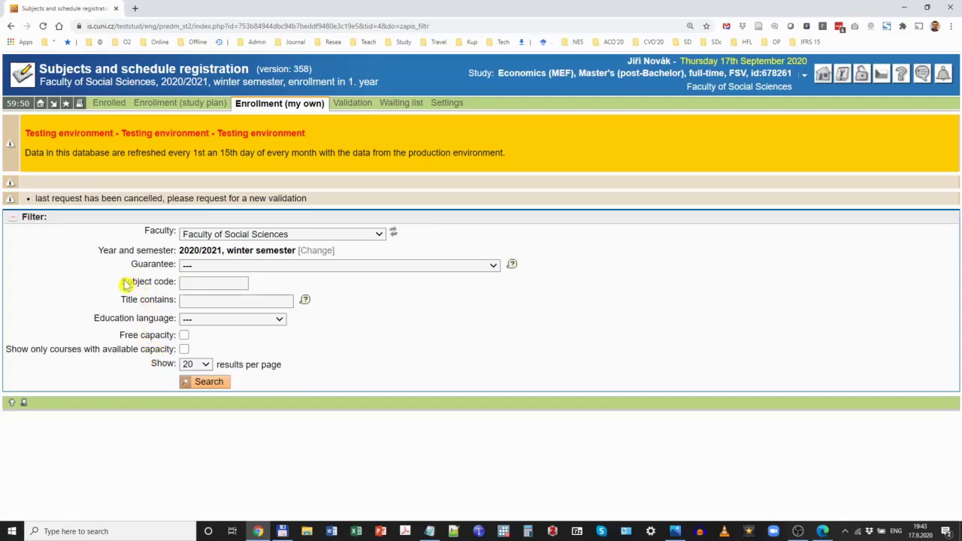
pyautogui.click(194, 286)
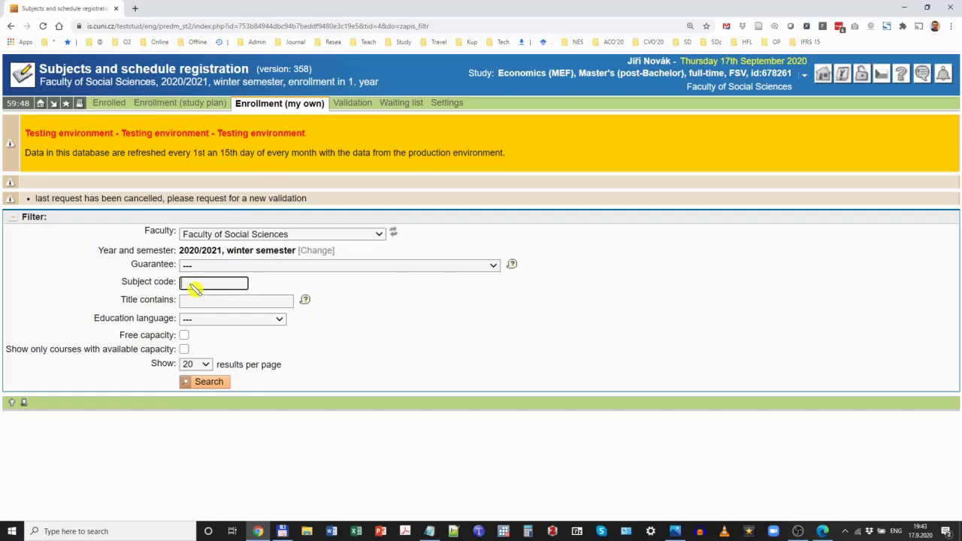
pyautogui.rightClick(215, 285)
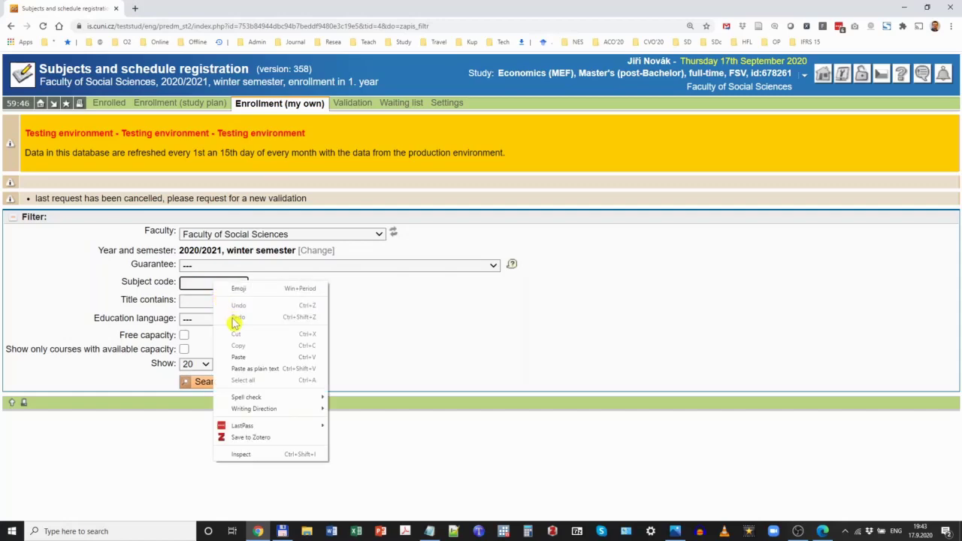
pyautogui.click(248, 357)
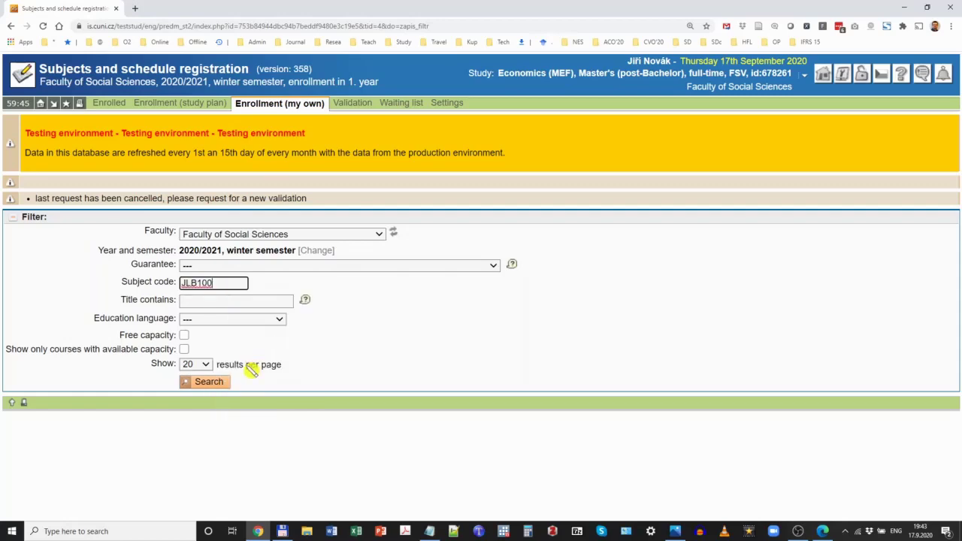
pyautogui.click(211, 385)
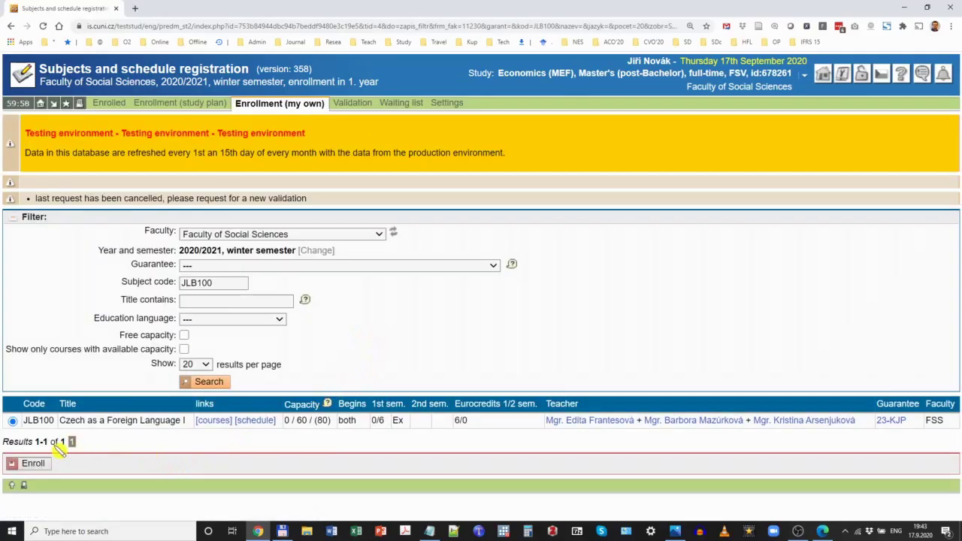
# Enroll in Czech as a Foreign Language I (JLB100) with practical parallel 2, Monday and Thursday 8:40 - 10:40
pyautogui.click(12, 421)
pyautogui.click(26, 468)
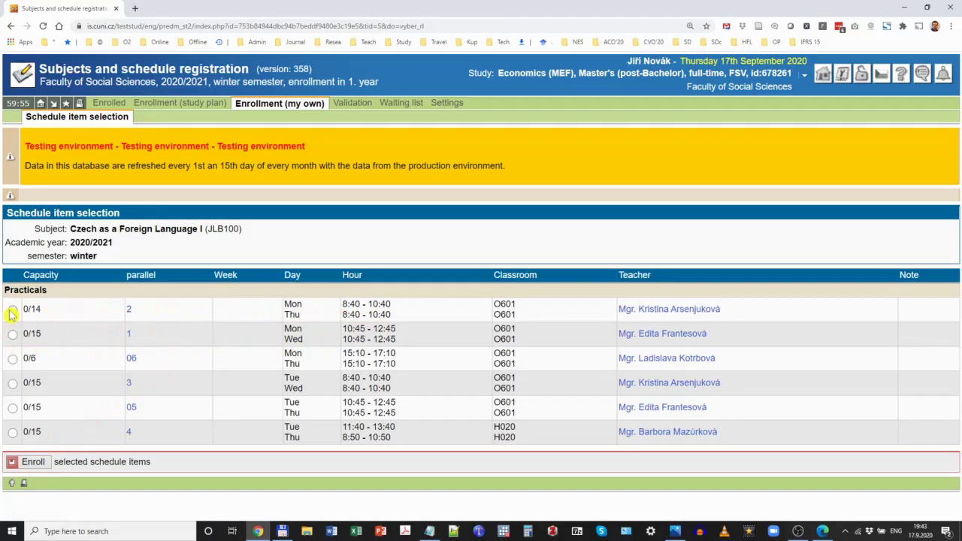
pyautogui.click(31, 463)
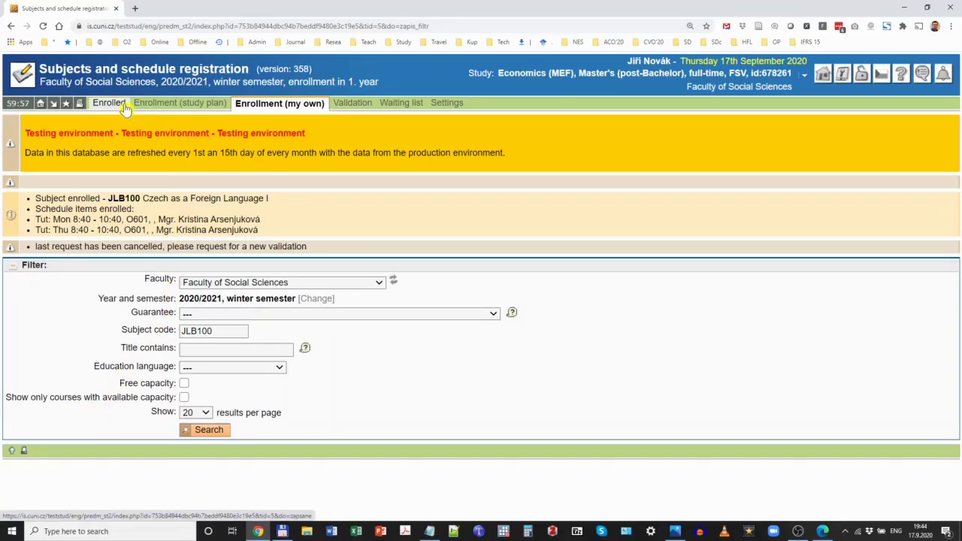
# Review the list of enrolled courses and log out of the Student Information System
pyautogui.click(123, 106)
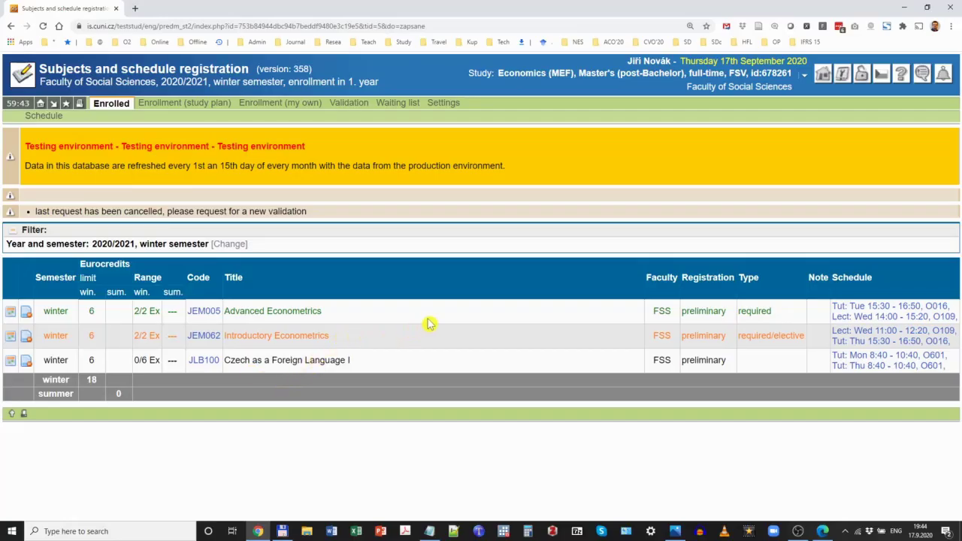
pyautogui.click(863, 75)
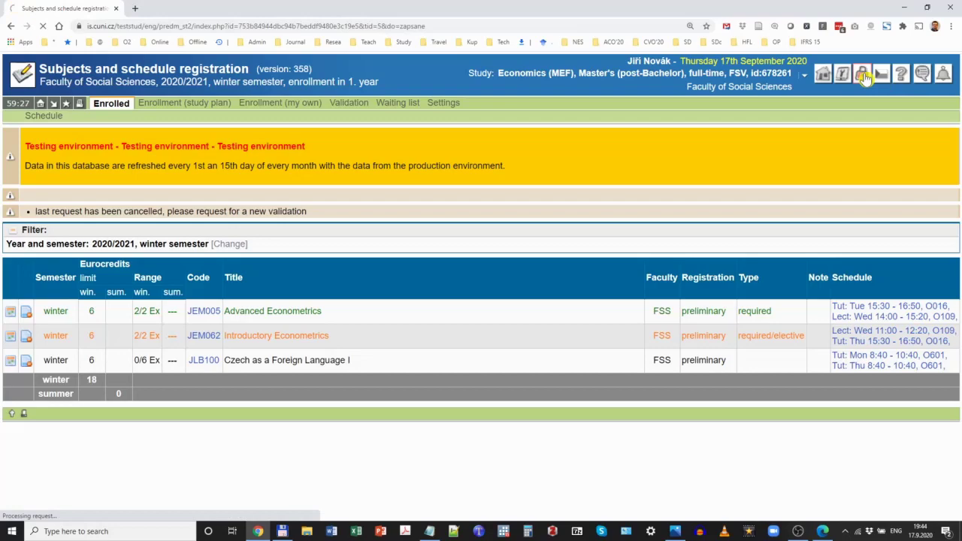